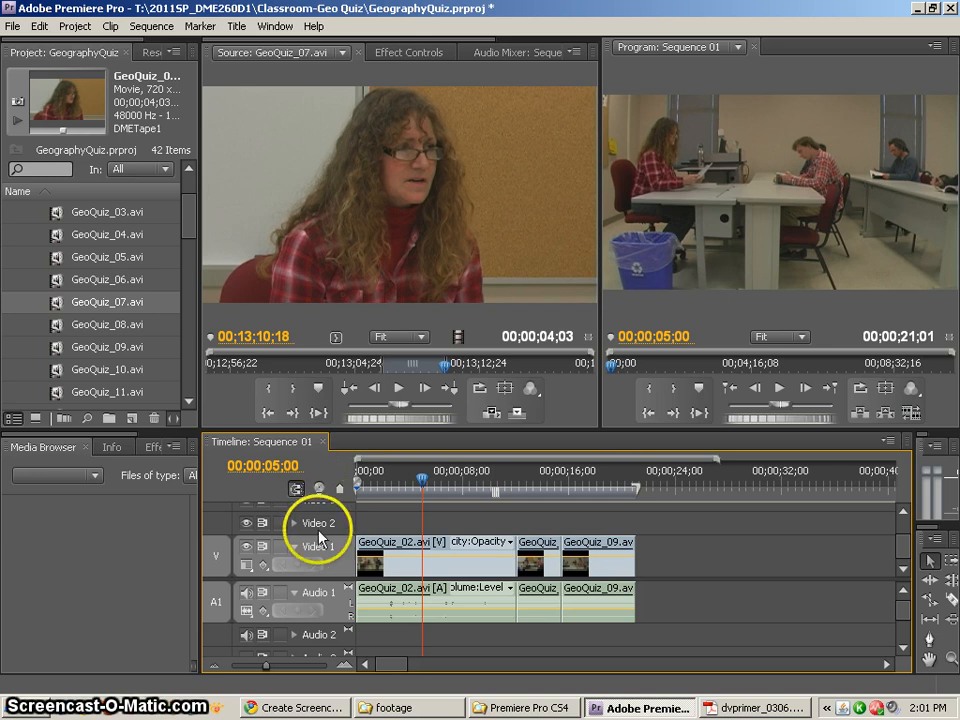
Lock the Video 1 and Audio 1 tracks and unlock both again
left_click(278, 547)
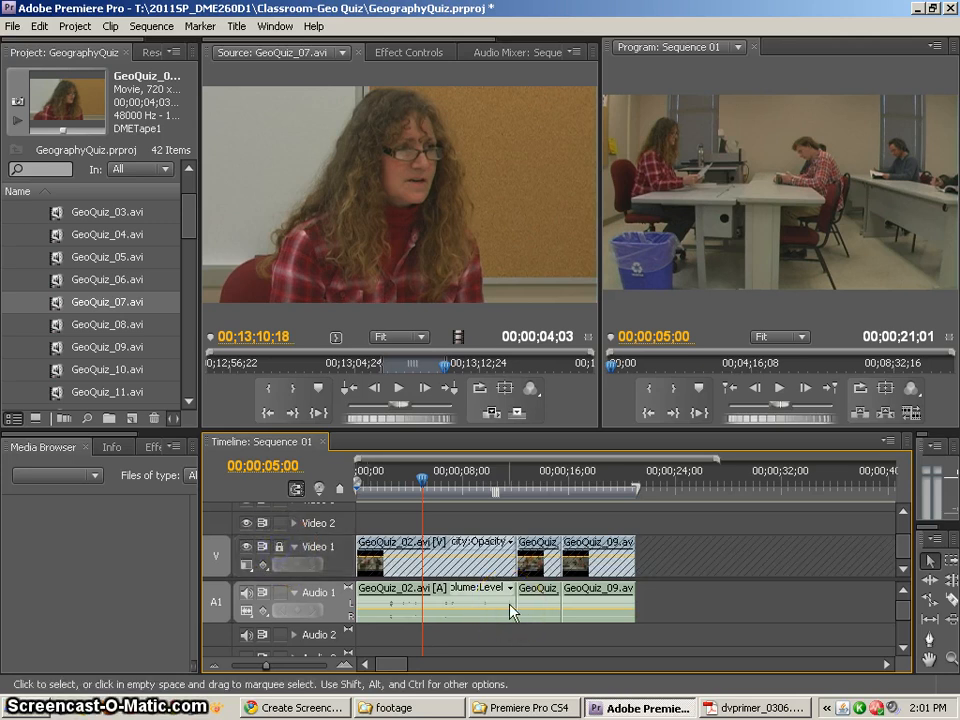
left_click(280, 594)
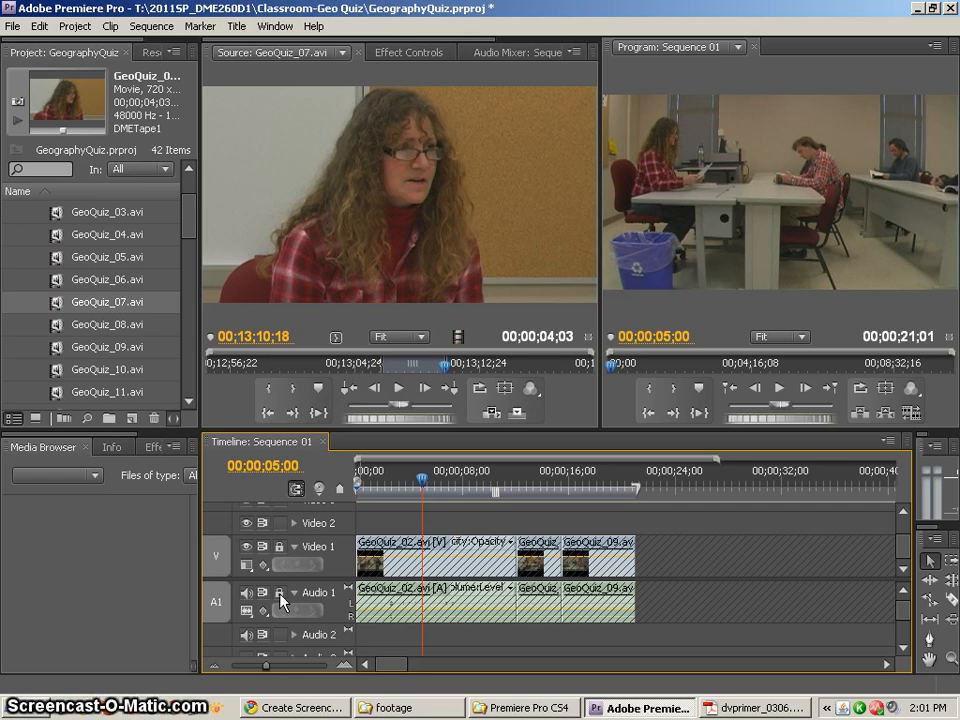
left_click(279, 546)
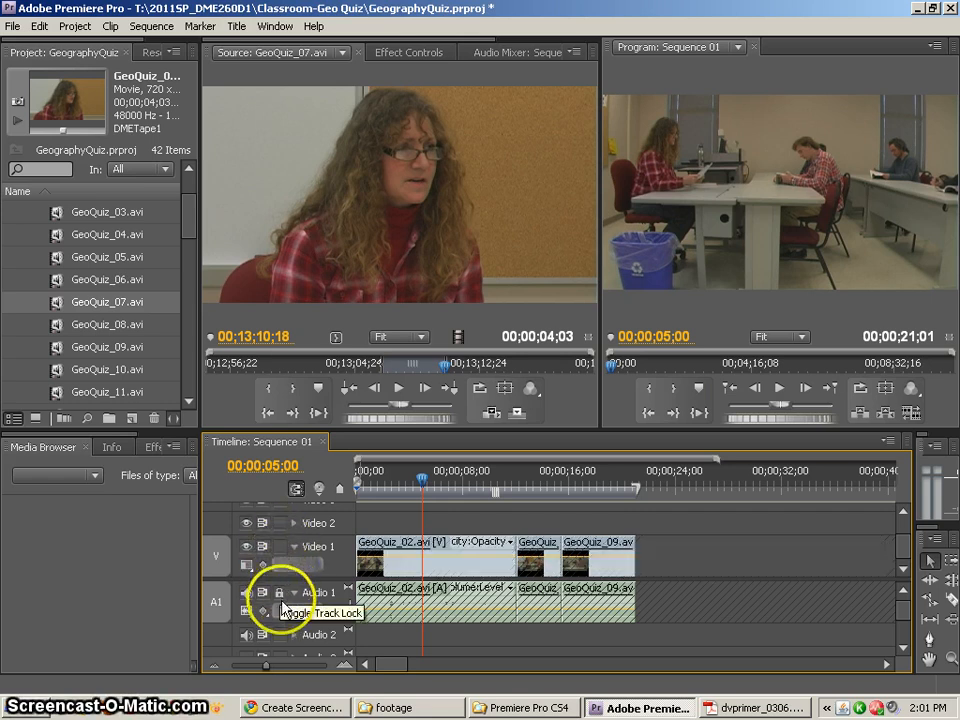
left_click(280, 594)
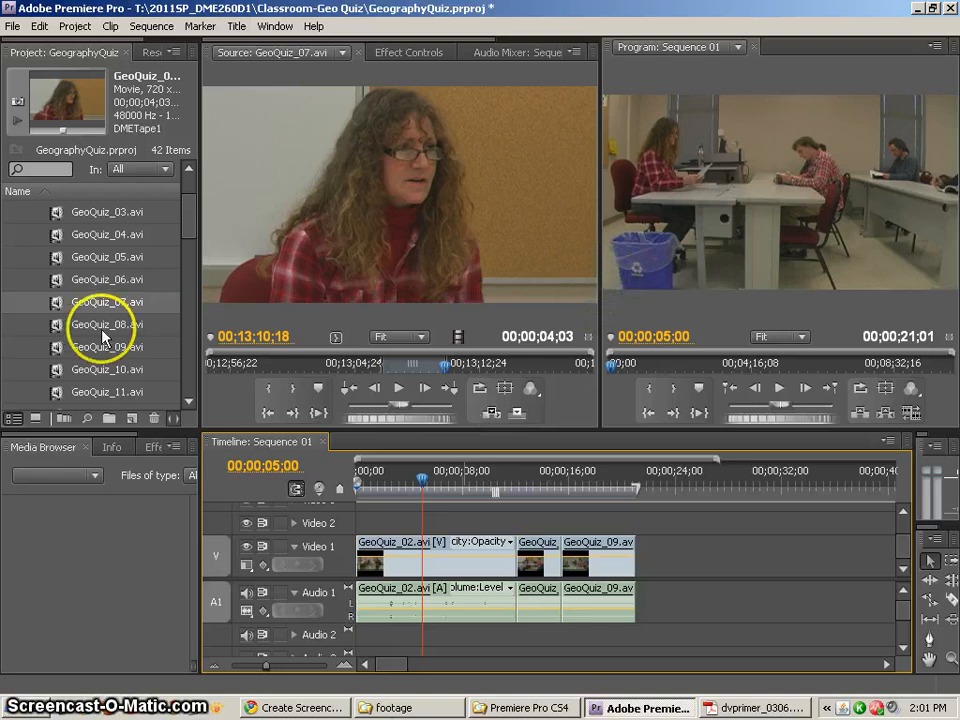
Play the sequence from about 00;00;05;23 to review the GeoQuiz_02.avi clip
left_click(436, 474)
mouse_move(436, 478)
left_mouse_down()
mouse_move(418, 471)
mouse_move(436, 479)
left_mouse_up()
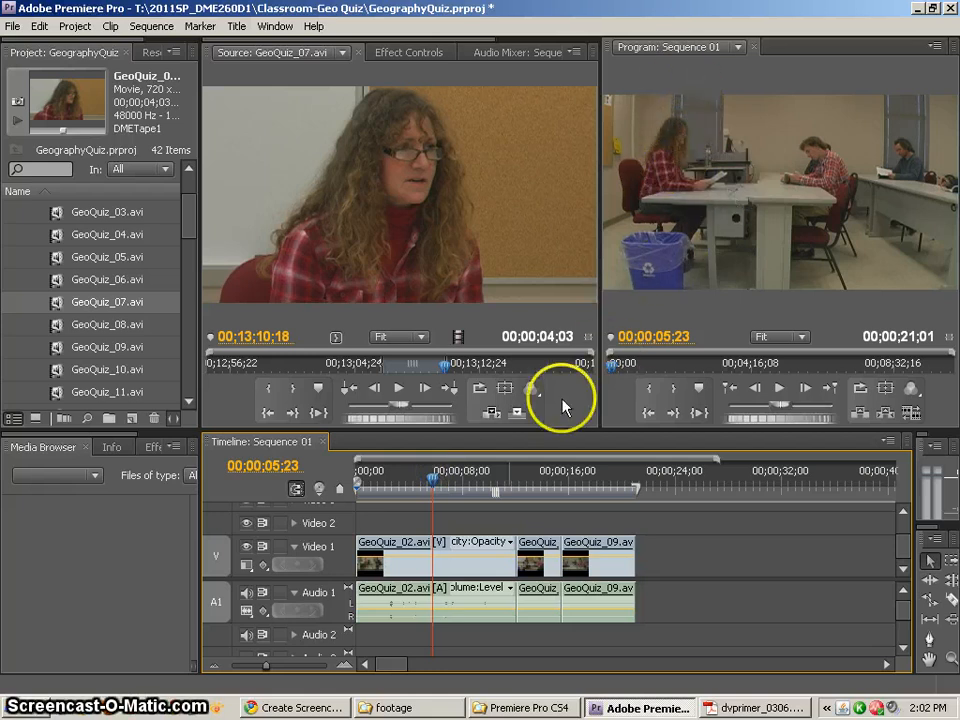
key("space")
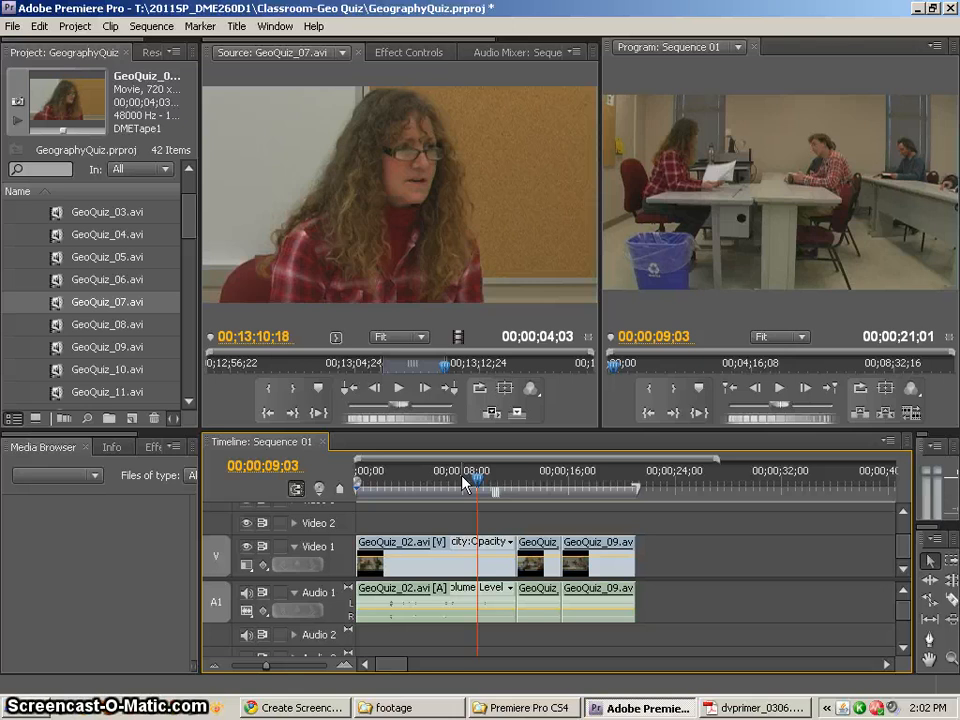
Review GeoQuiz_07.avi in the source monitor and set its Out point at 00;13;11;26 and its In point at 00;13;06;05
left_click_drag(442, 364, 405, 370)
key("space")
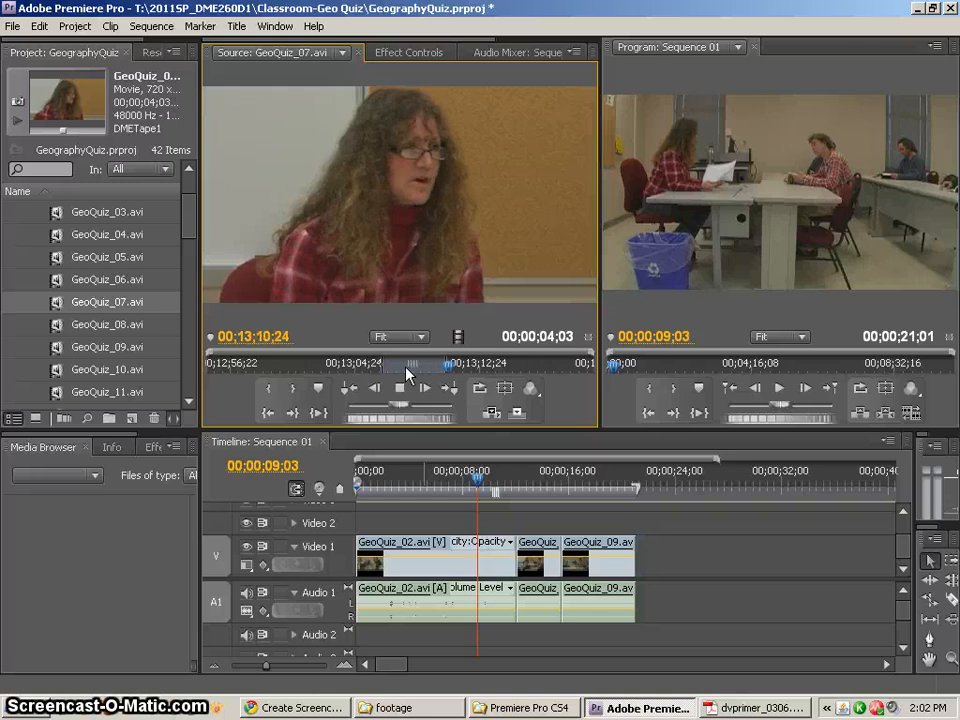
key("space")
left_click_drag(471, 369, 463, 372)
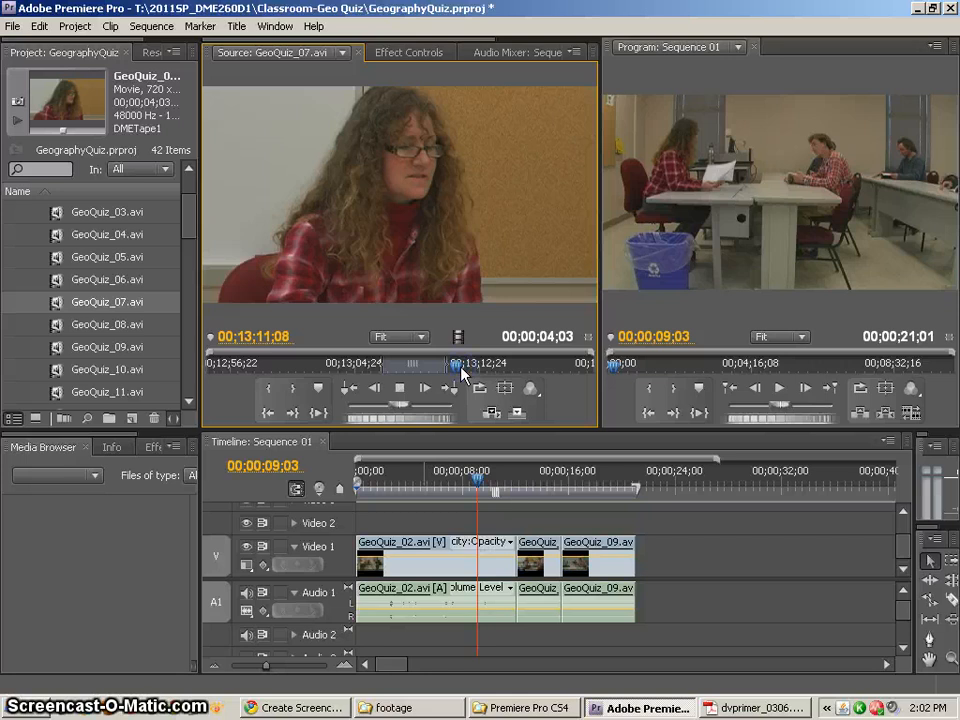
key("space")
key("space")
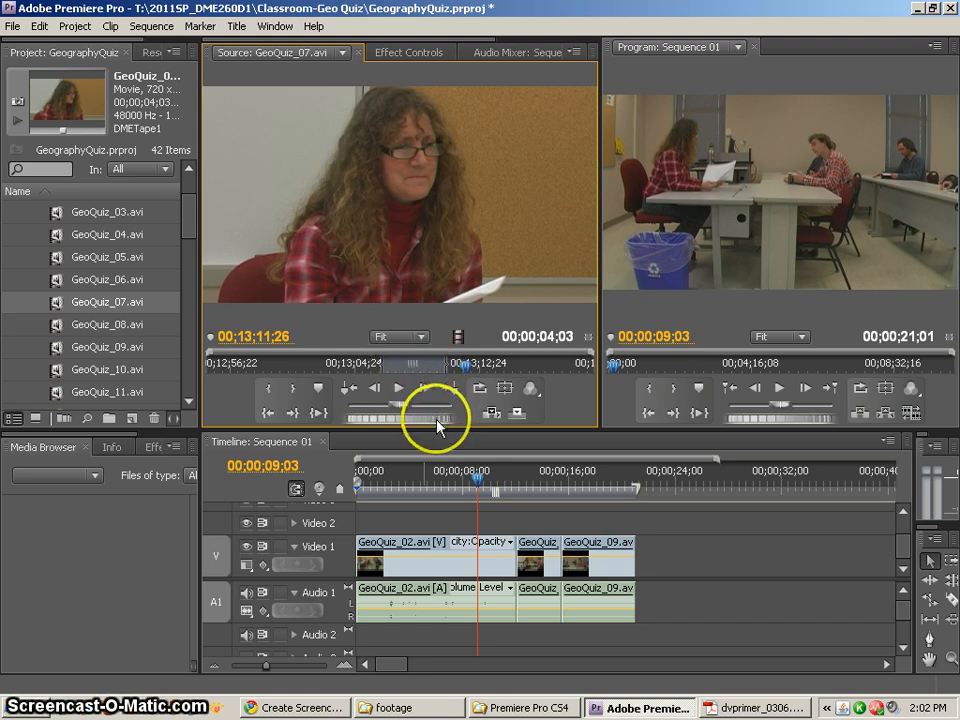
left_click(293, 388)
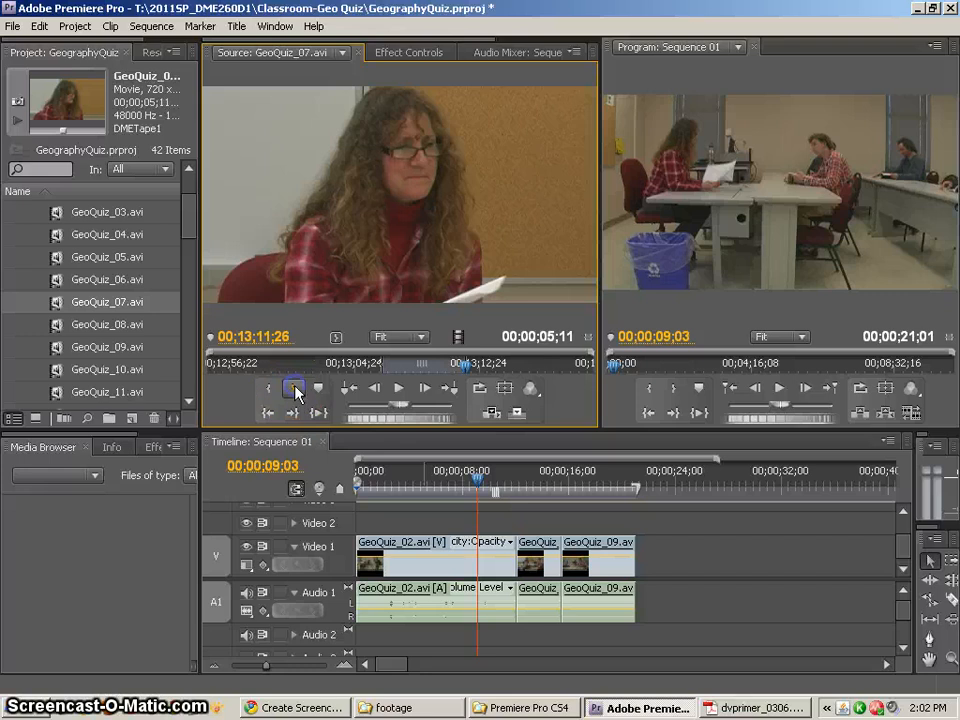
left_click_drag(467, 370, 380, 367)
left_click(268, 388)
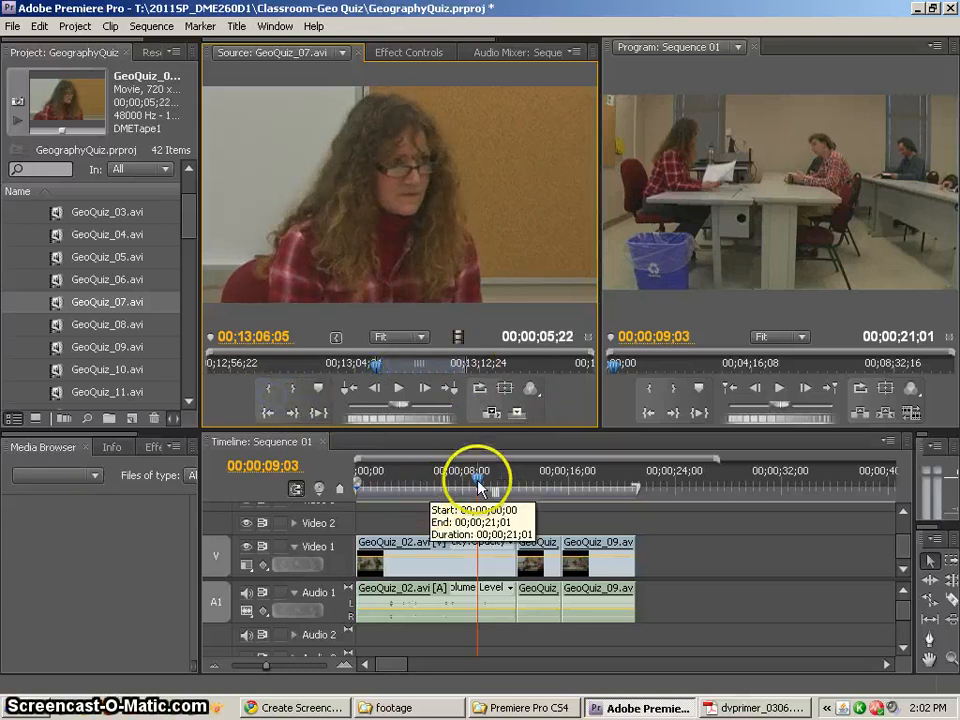
Play the sequence from 00;00;05;04 and place the playhead at 00;00;06;10 within the GeoQuiz_02.avi clip
left_click_drag(475, 486, 424, 487)
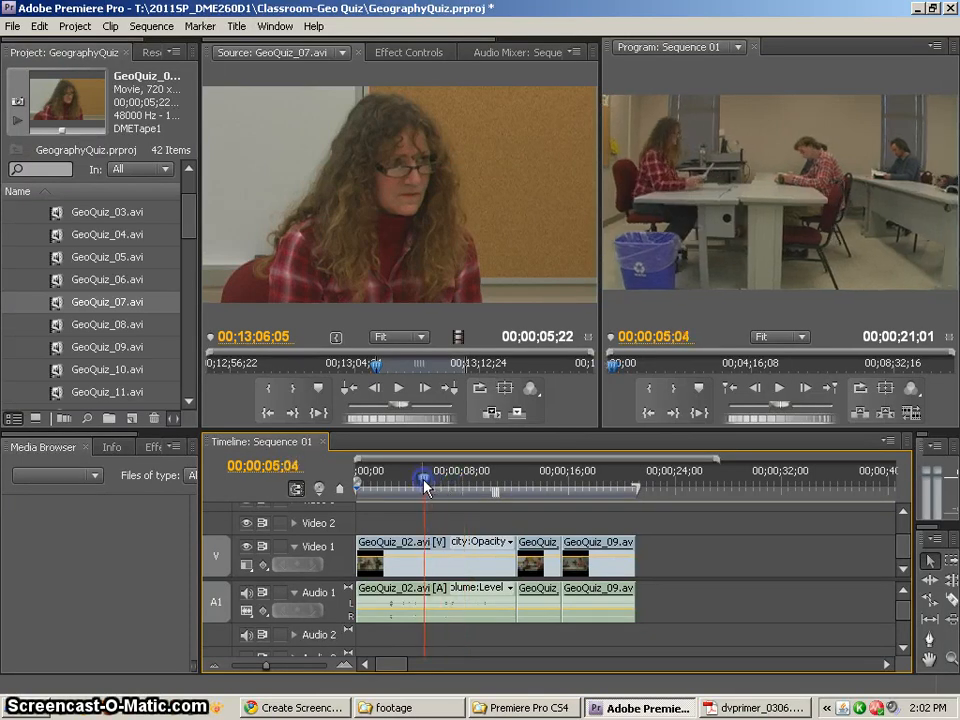
key("space")
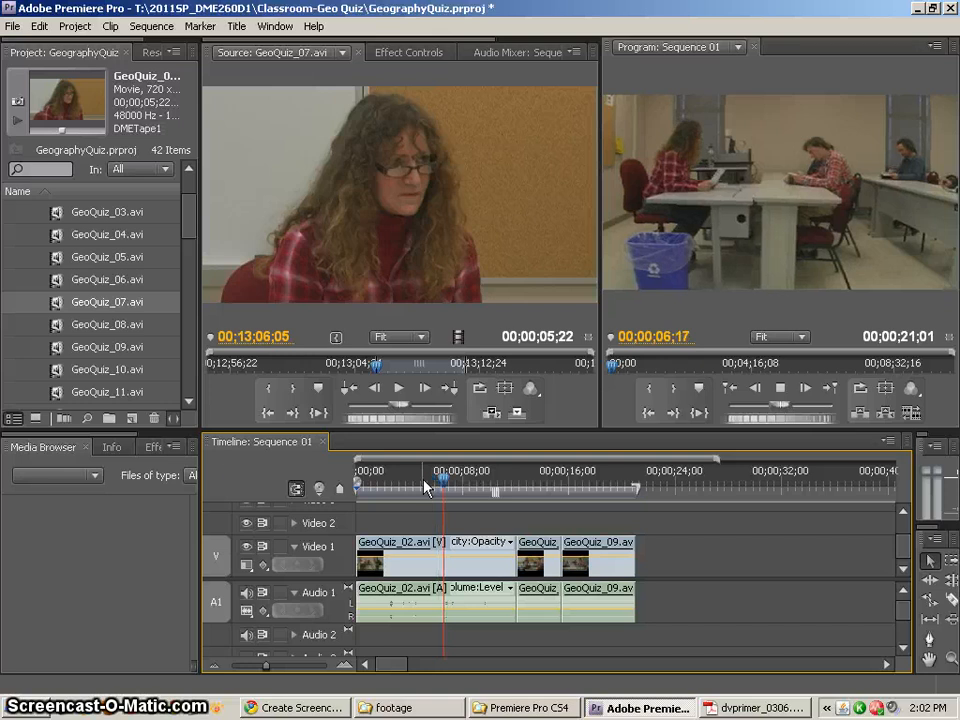
left_click_drag(458, 474, 443, 480)
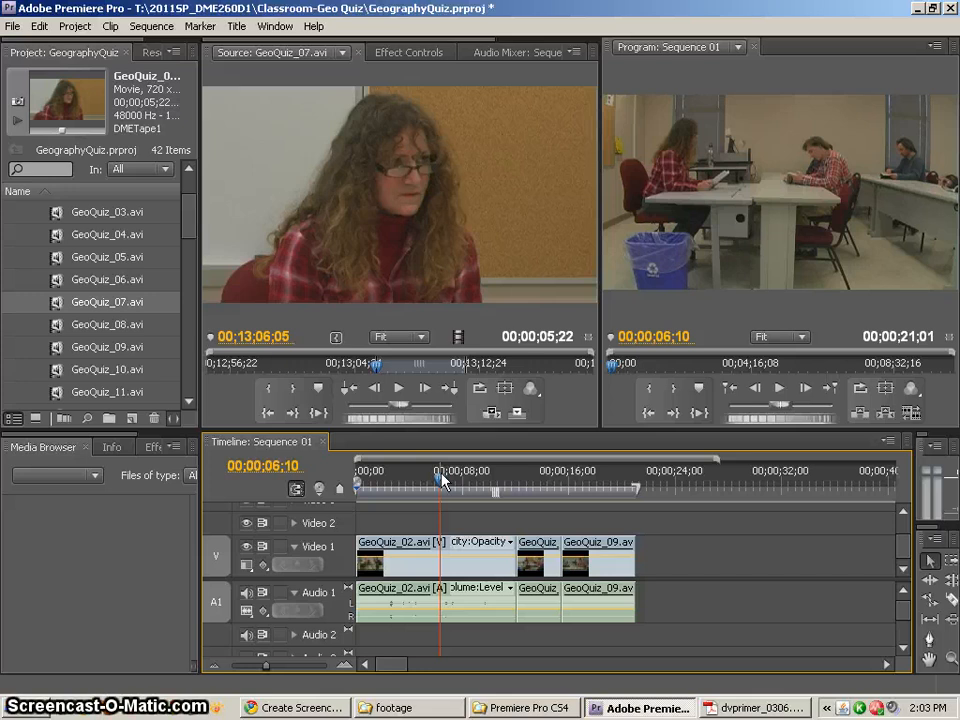
left_click(441, 571)
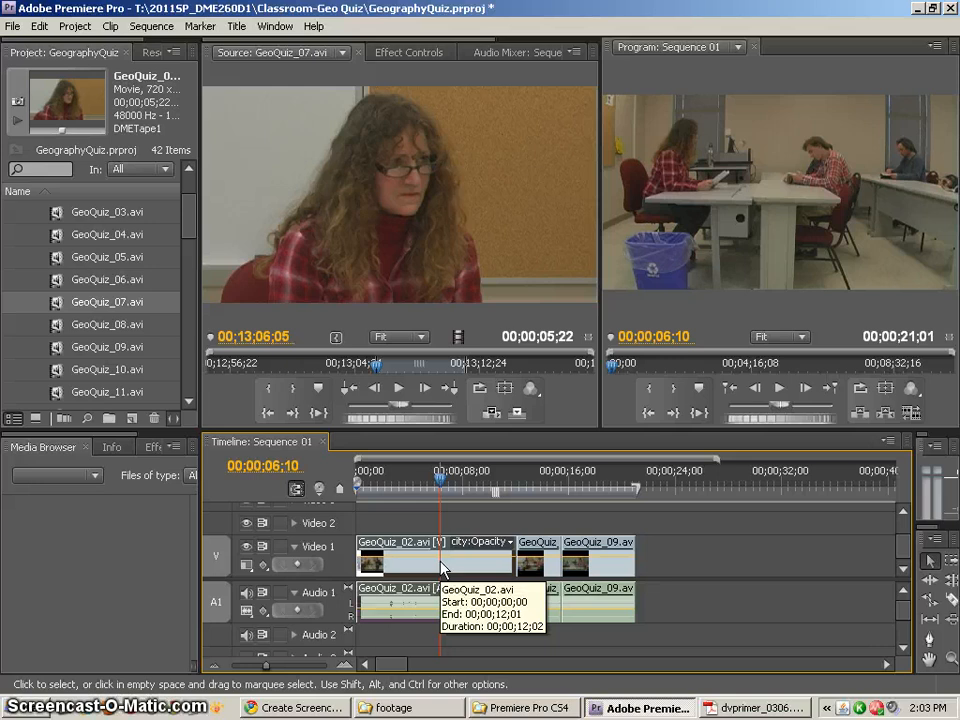
Try an Insert edit of the marked GeoQuiz_07.avi section at 00;00;06;10 on Video 1 and Audio 1, undoing it each time
left_click(491, 416)
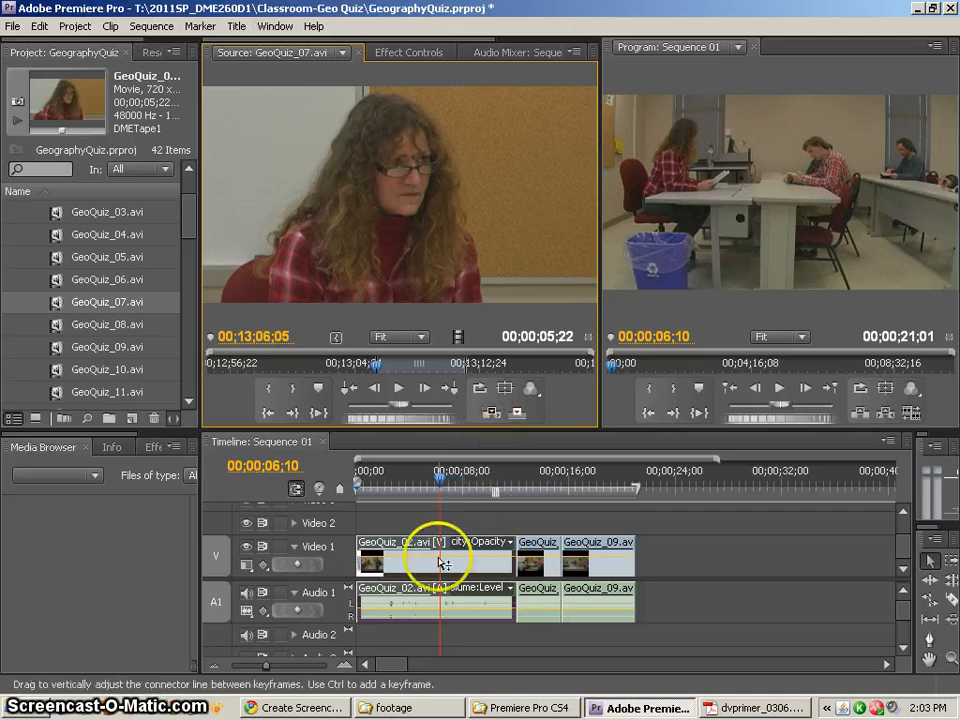
left_click(492, 416)
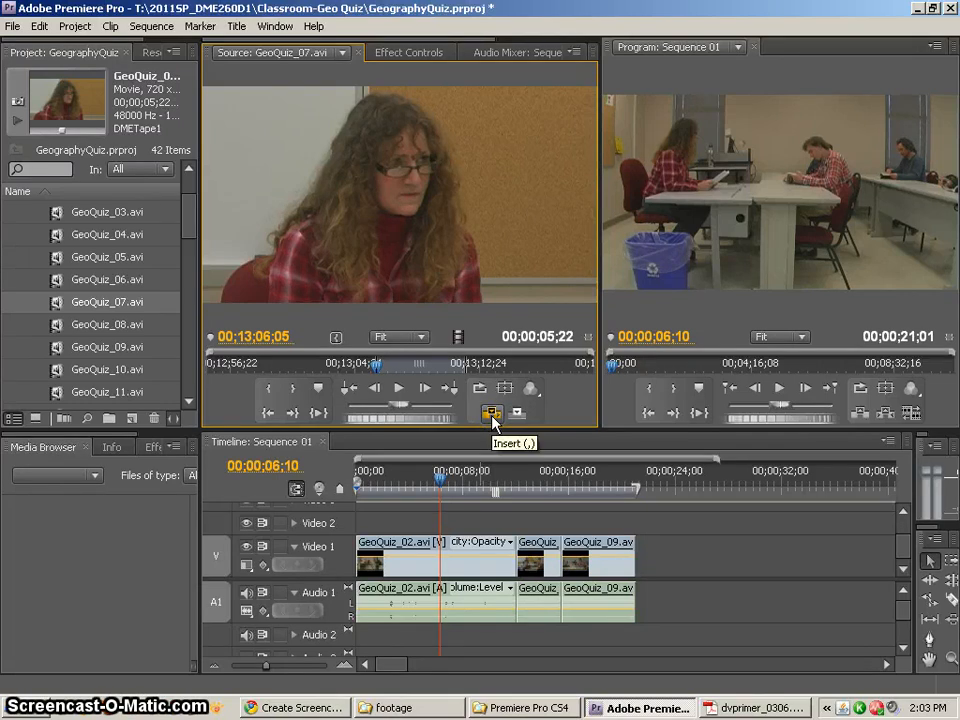
left_click(518, 415)
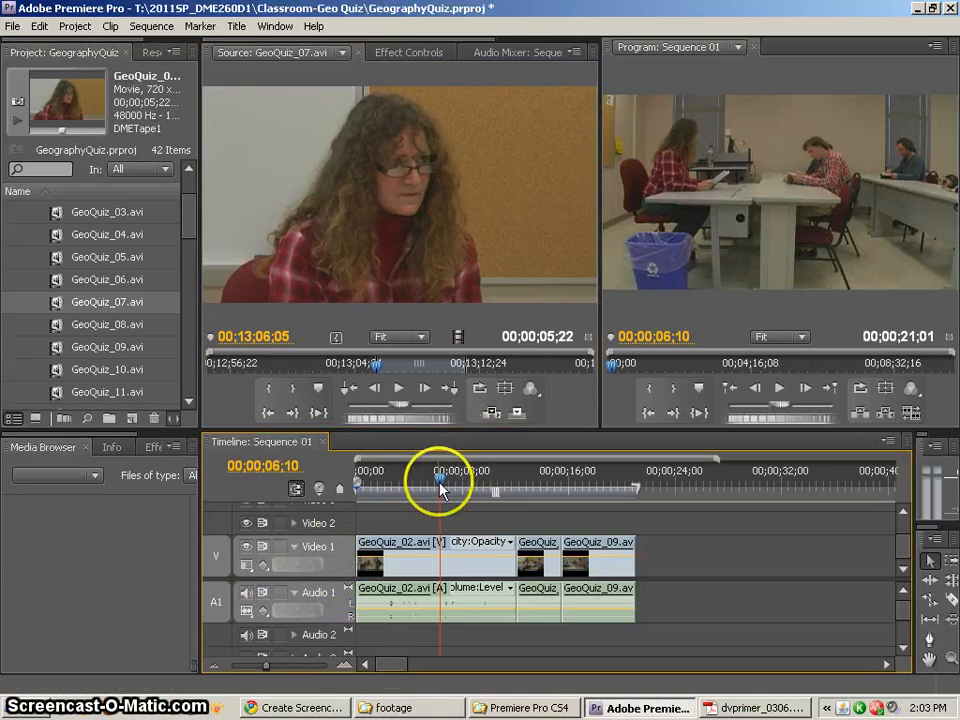
left_click(492, 413)
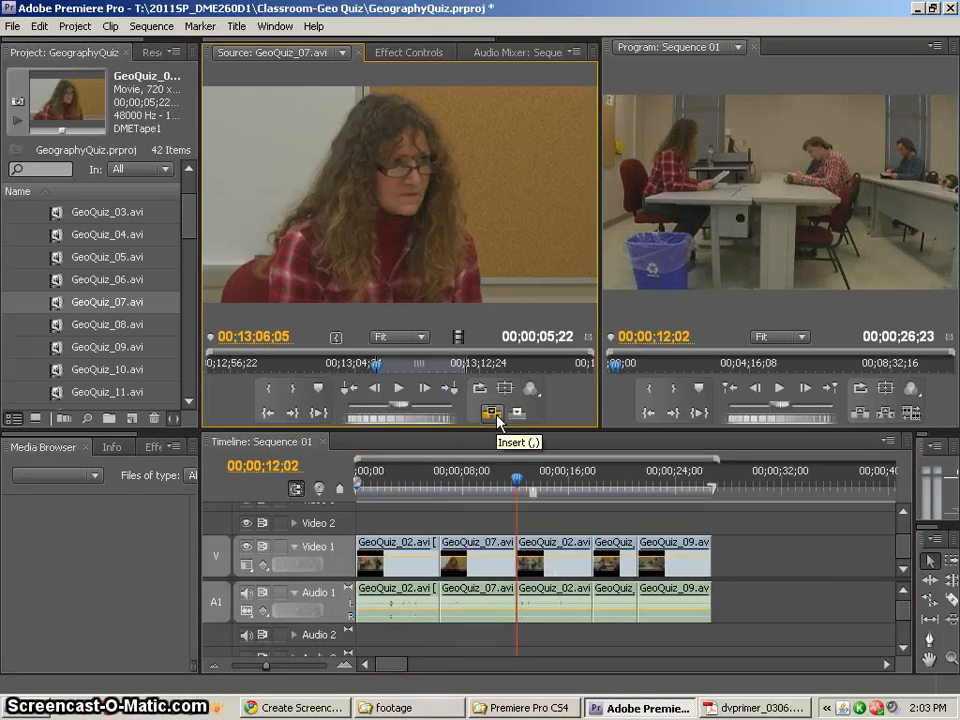
key("ctrl+z")
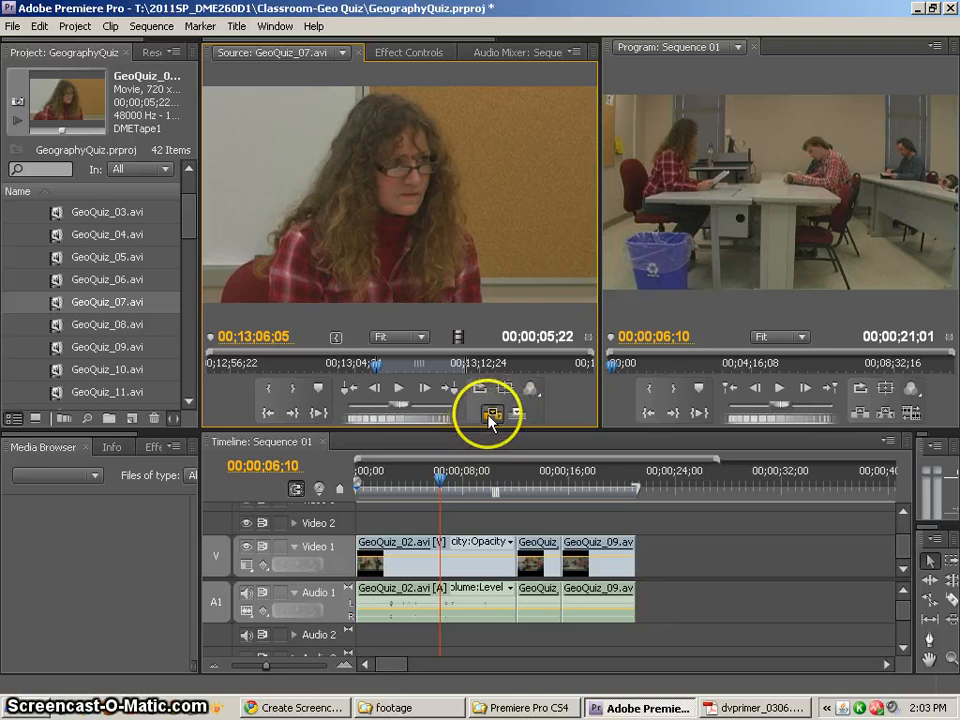
left_click(491, 420)
left_click_drag(486, 471, 541, 483)
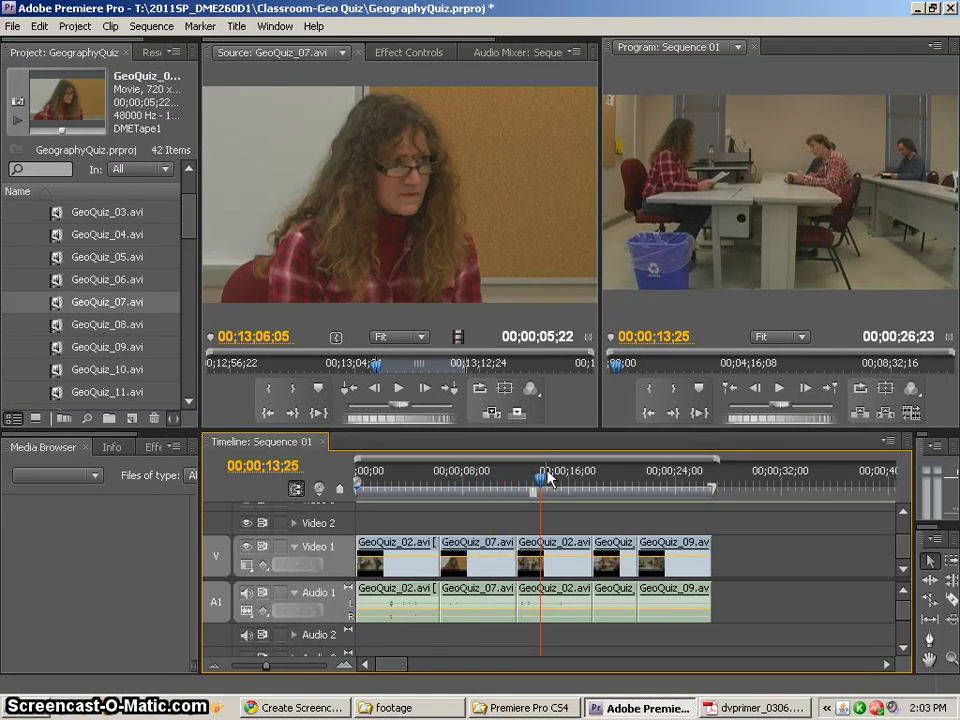
key("ctrl+z")
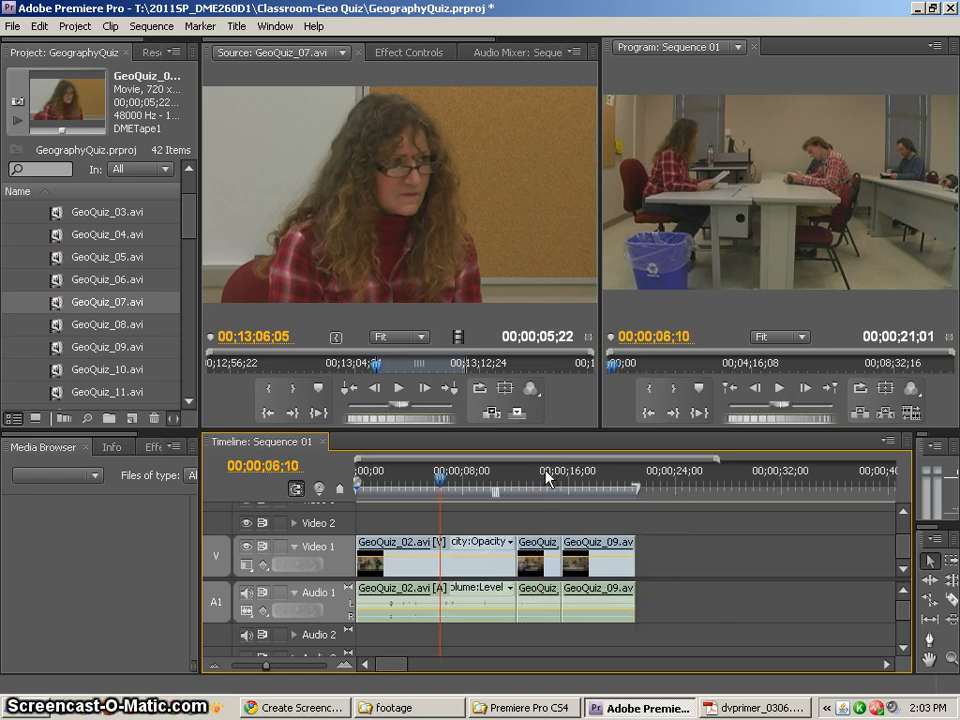
Try an Overwrite edit of the marked GeoQuiz_07.avi section at 00;00;06;10, check its end, and undo it
left_click(519, 413)
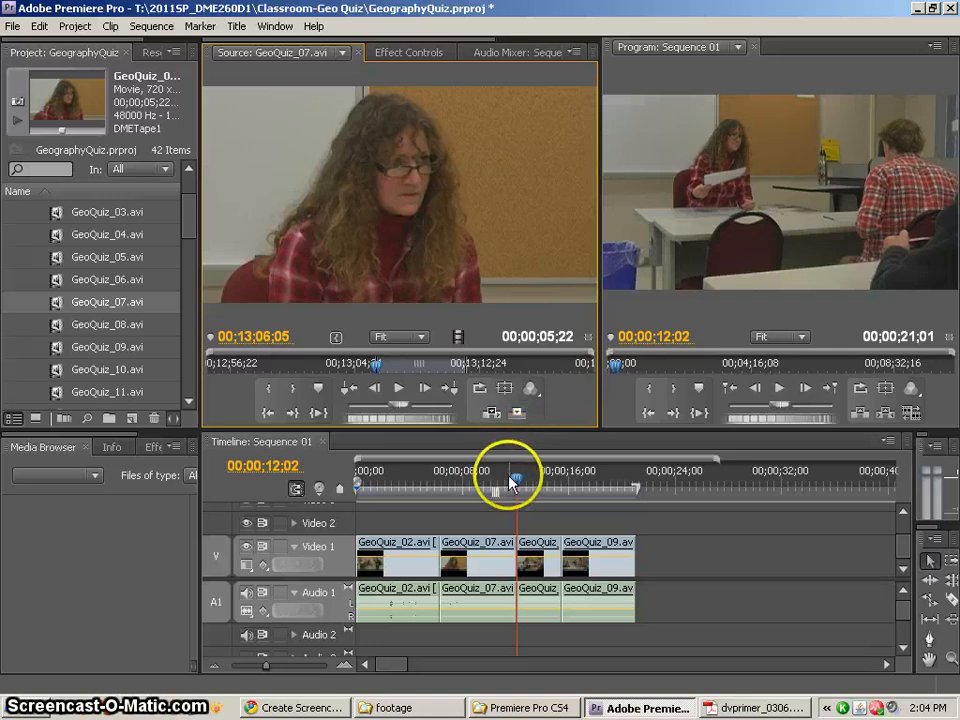
mouse_move(514, 477)
left_mouse_down()
mouse_move(507, 485)
mouse_move(533, 485)
mouse_move(514, 482)
left_mouse_up()
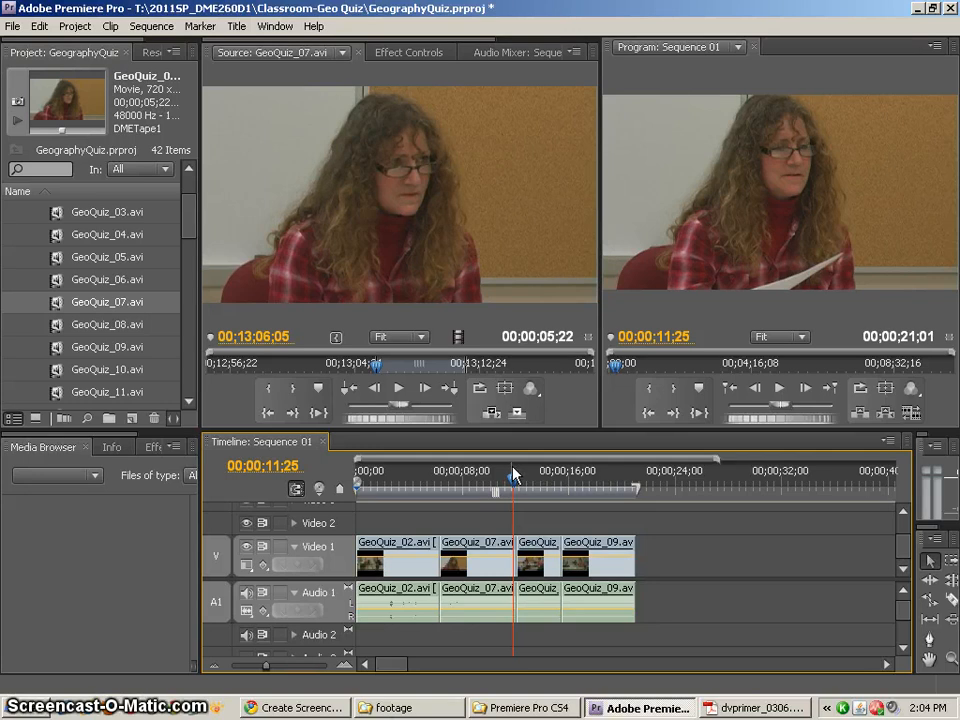
key("ctrl+z")
Move the GeoQuiz_07.avi Out point earlier for a 00;00;04;26 duration and overwrite the section onto the sequence at the playhead
left_click(456, 364)
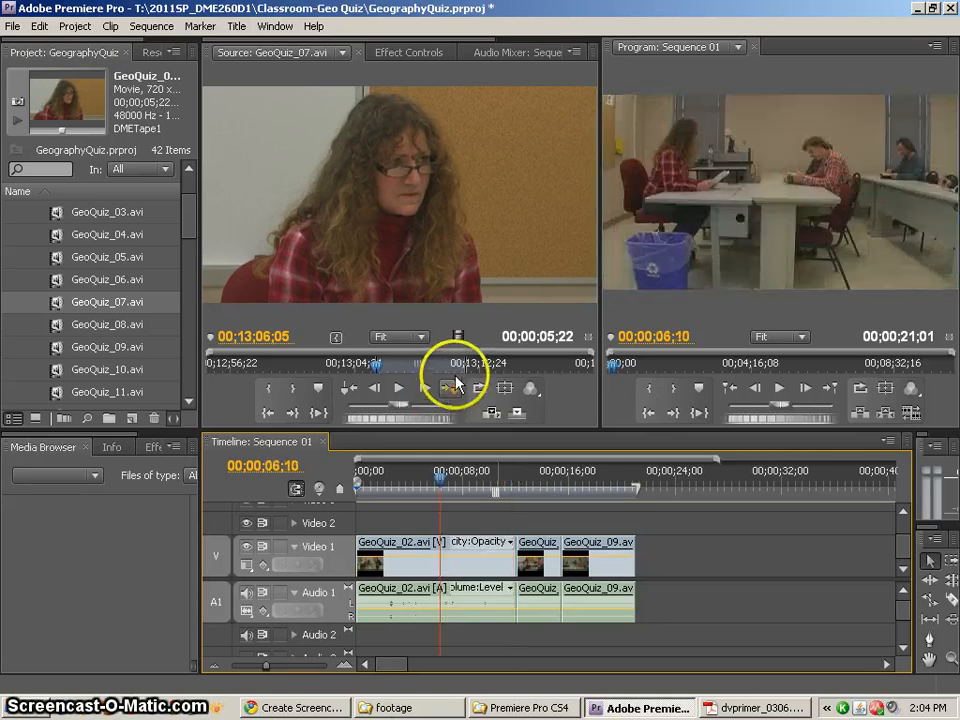
left_click_drag(456, 365, 455, 365)
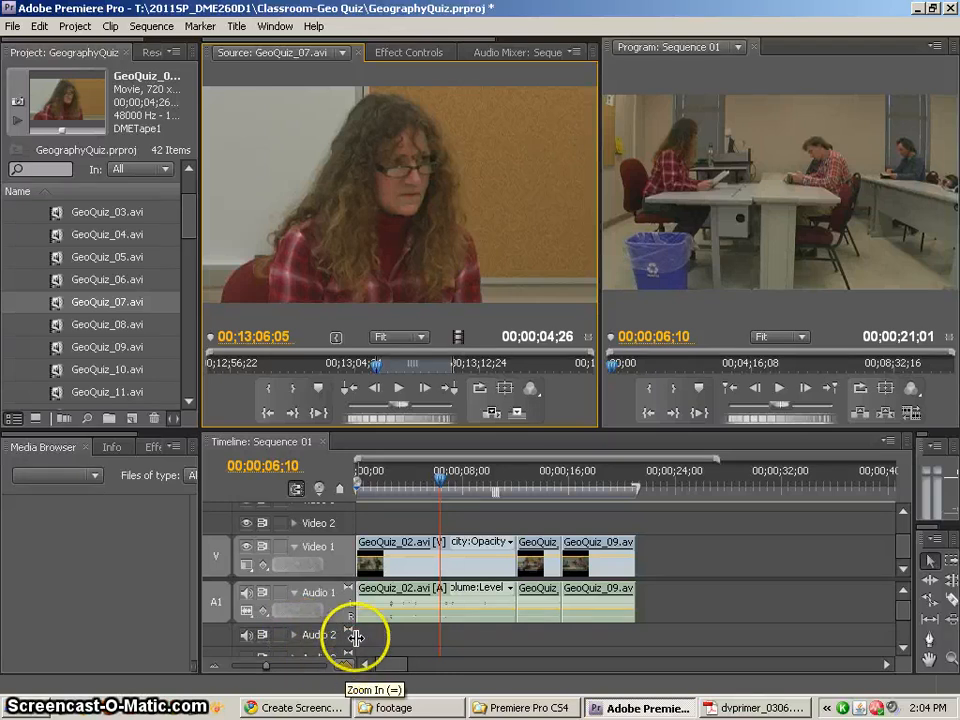
left_click(518, 413)
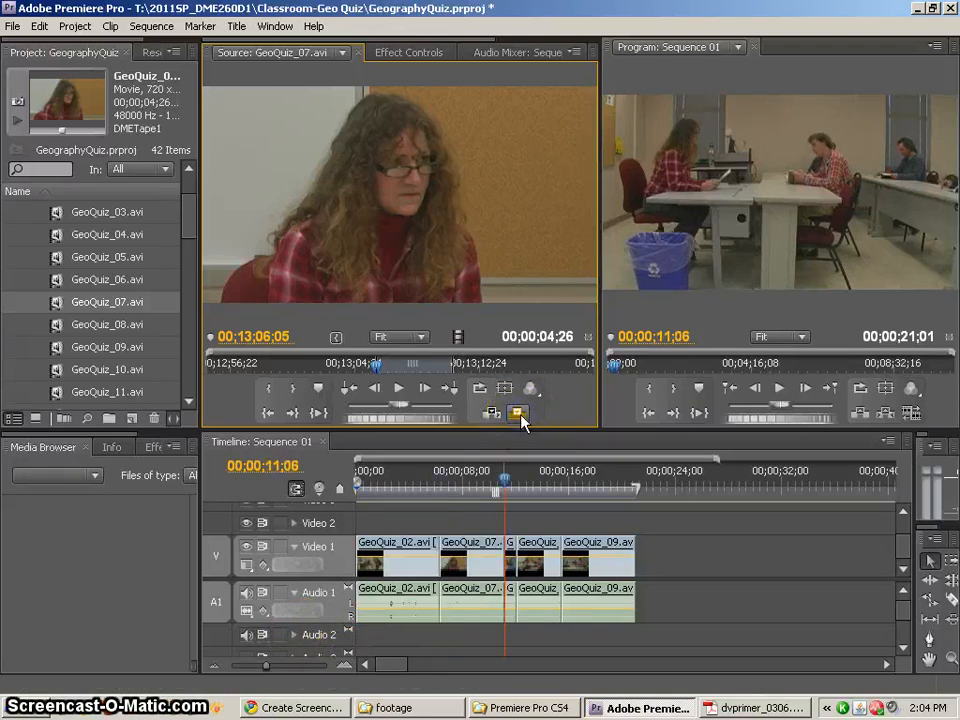
Play the edit from 00;00;03;18, and undo both the overwrite and the shortened Out point
left_click_drag(505, 487, 405, 487)
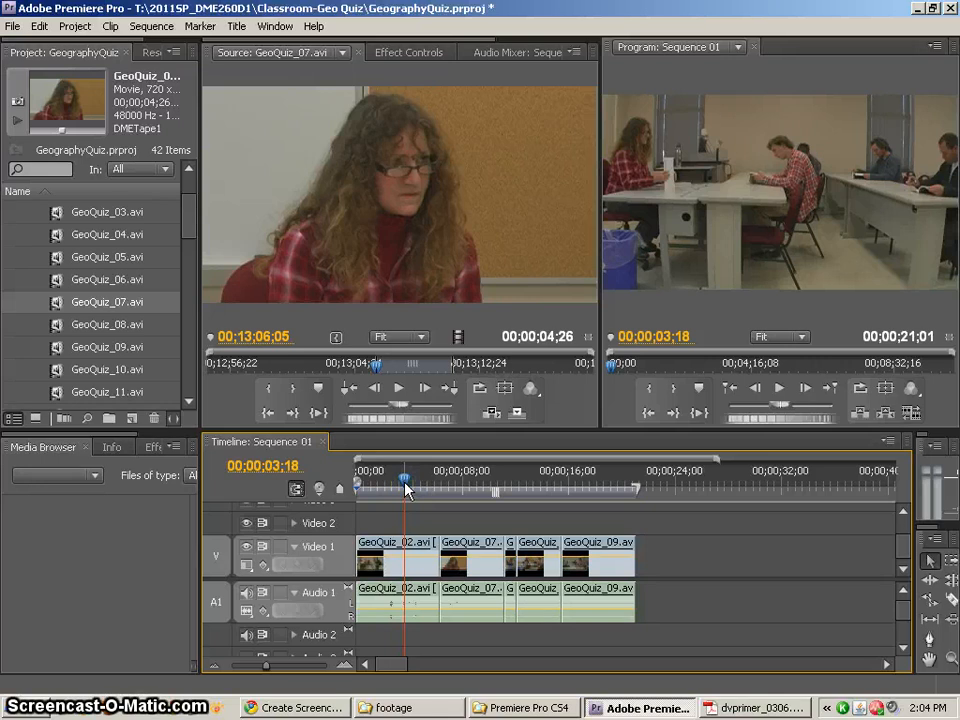
key("space")
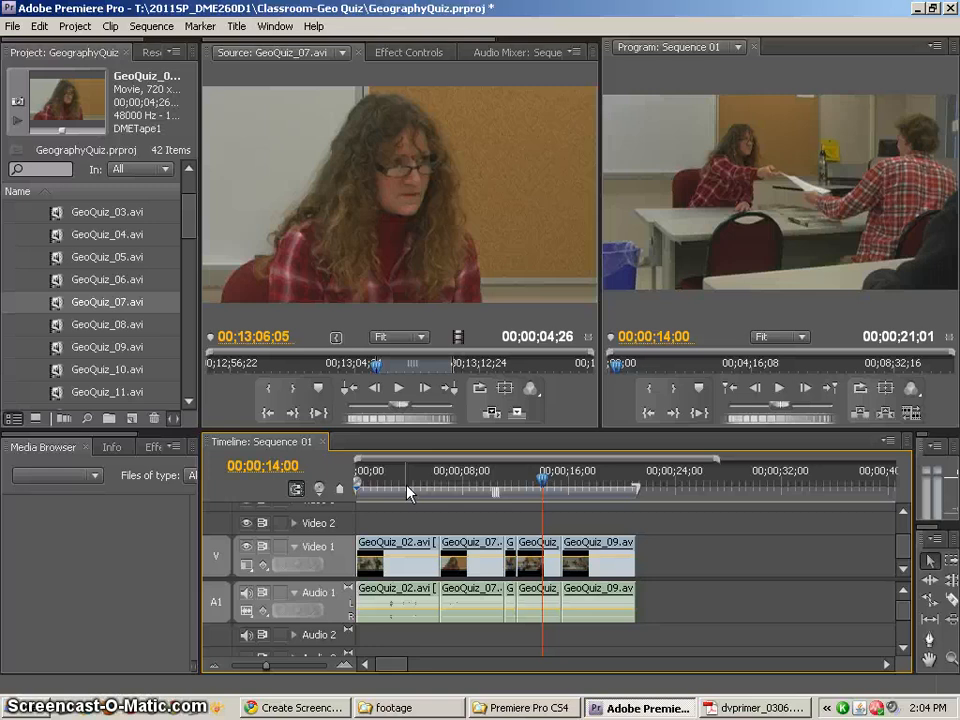
key("ctrl+z")
key("ctrl+z")
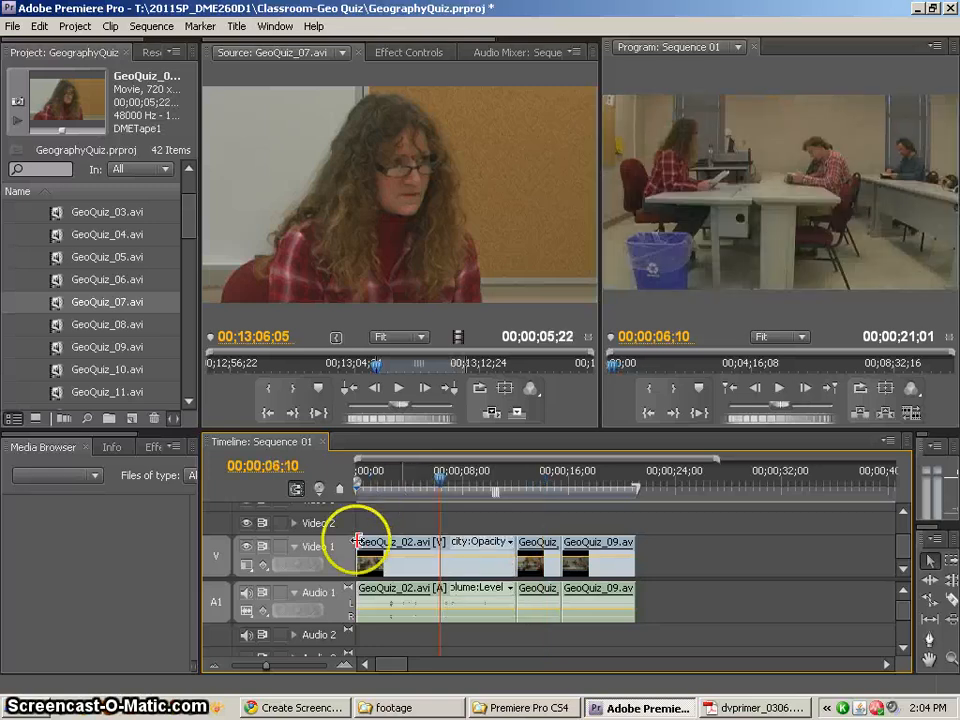
Lock the Video 1 and Audio 1 tracks and target Video 2 and Audio 2
left_click(278, 546)
left_click(281, 595)
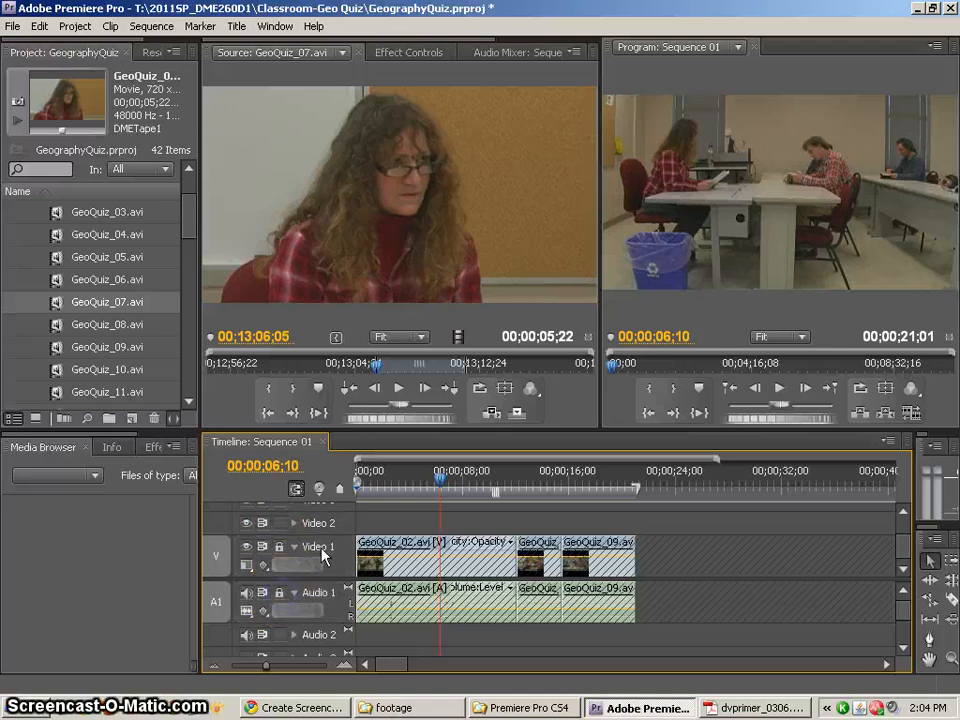
left_click(347, 525)
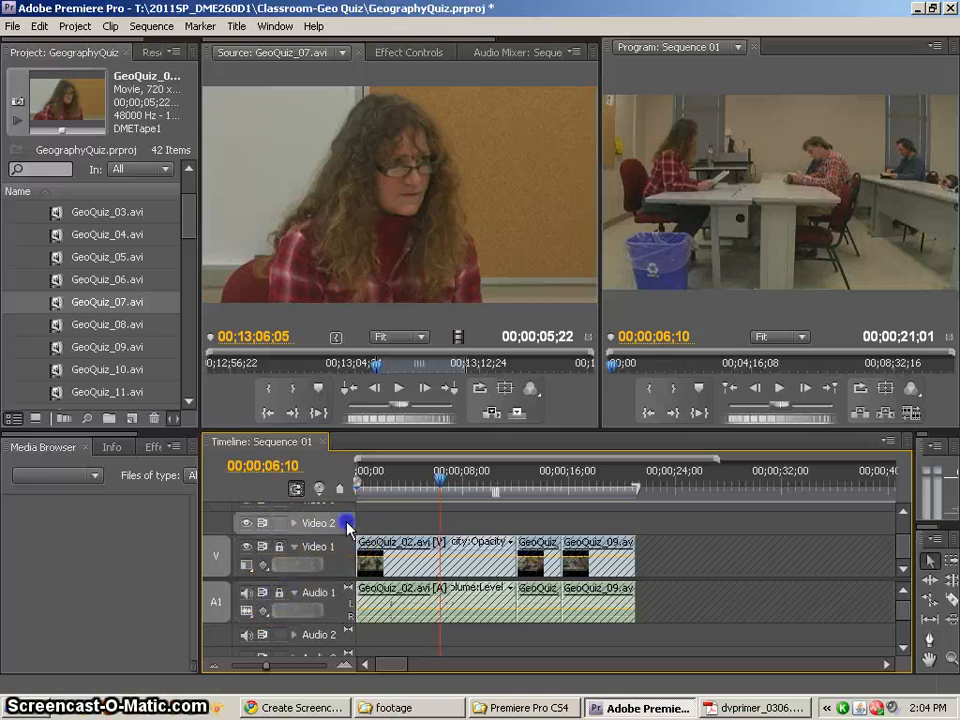
left_click(337, 636)
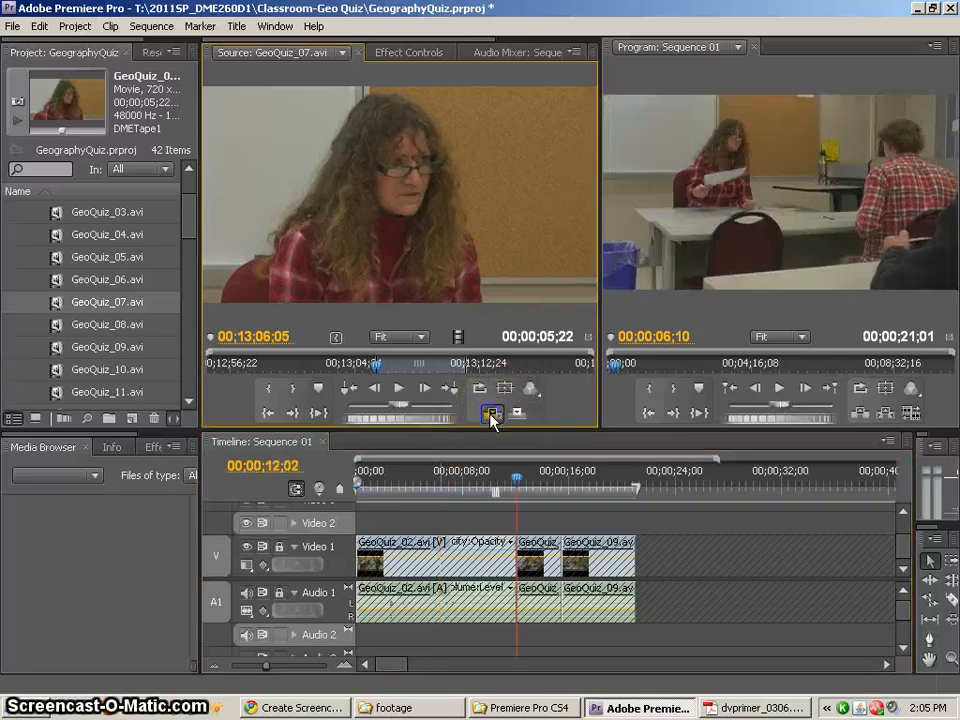
Try to insert the marked GeoQuiz_07.avi section at 00;00;06;10 with Video 2 and Audio 2 targeted, and check the upper video tracks
left_click(492, 415)
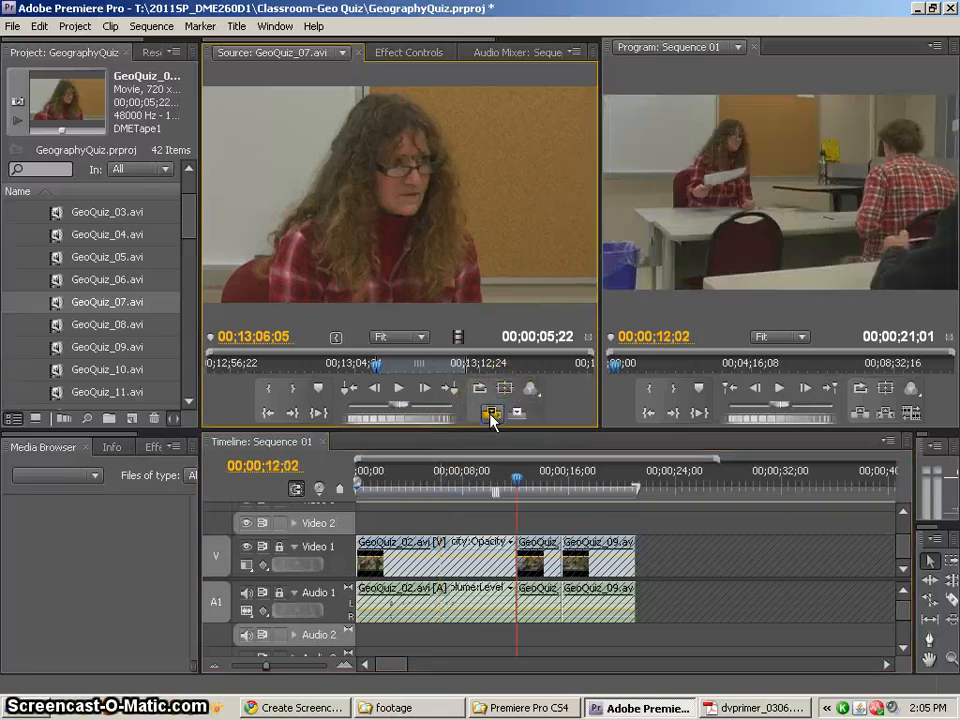
left_click(903, 518)
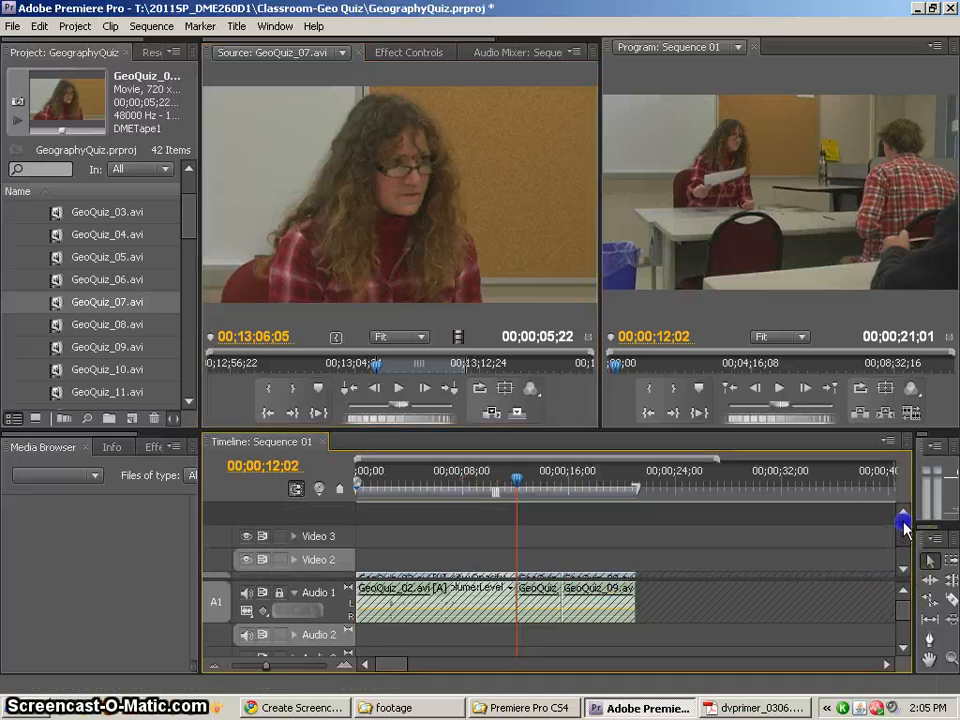
Undo the previous insert and place the marked GeoQuiz_07.avi section on Video 2 and Audio 2 at 00;00;06;10
left_click_drag(903, 523, 901, 558)
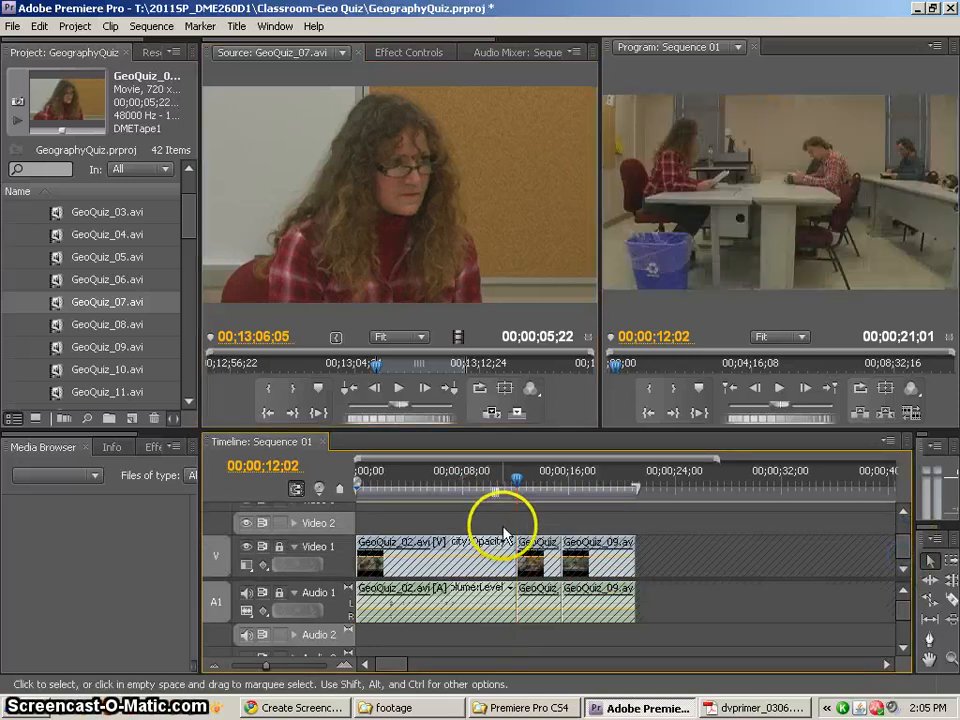
key("ctrl+z")
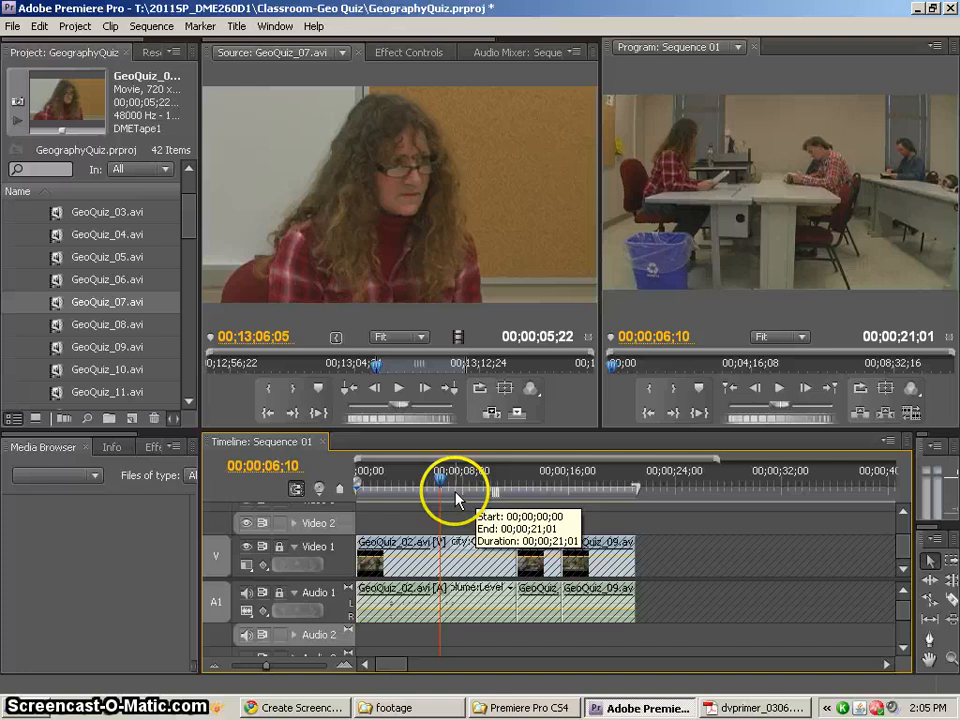
right_click(218, 527)
left_click(213, 525)
left_click_drag(415, 273, 446, 535)
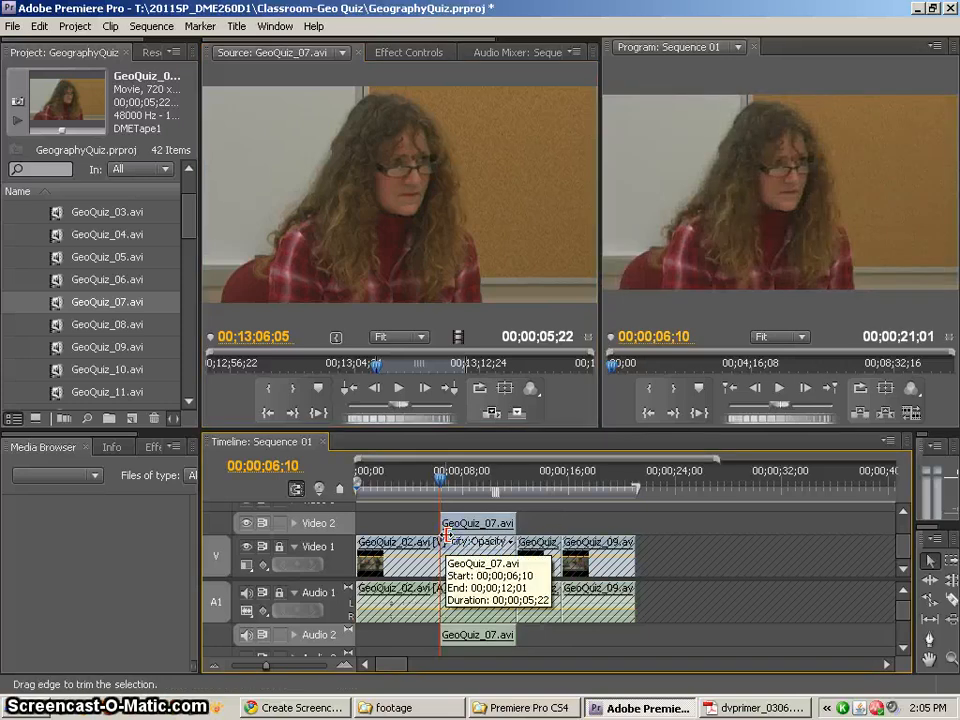
Play the sequence across the start of the GeoQuiz_07.avi clip on Video 2 and stop within that clip
left_click_drag(441, 470, 421, 482)
key("space")
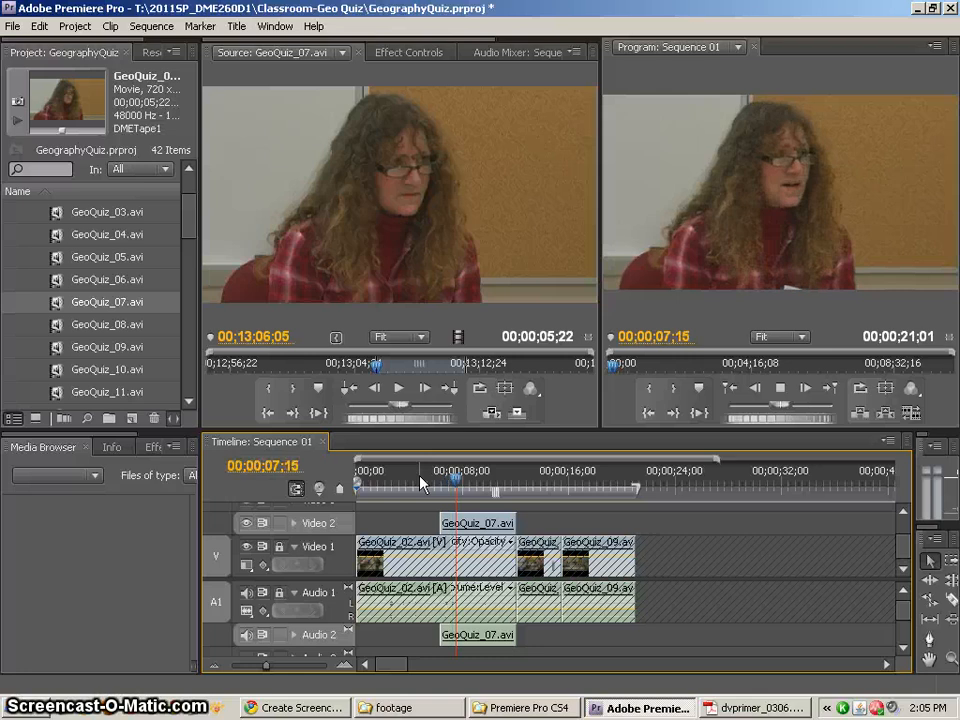
key("ctrl+s")
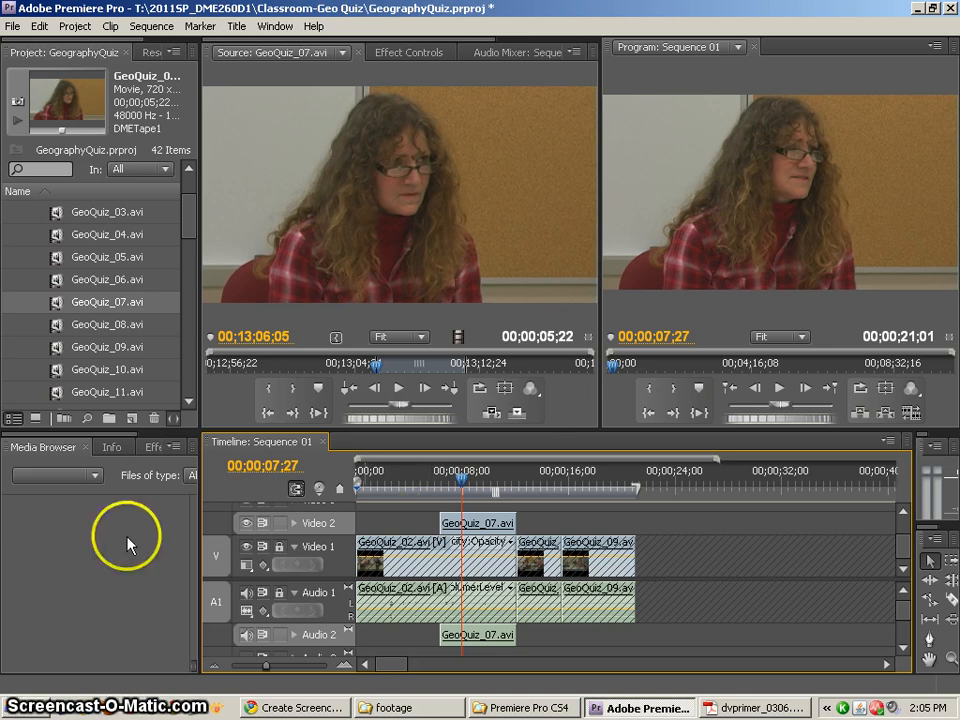
Mute the Audio 2 track and play the edit from 00;00;05;21
left_click(247, 634)
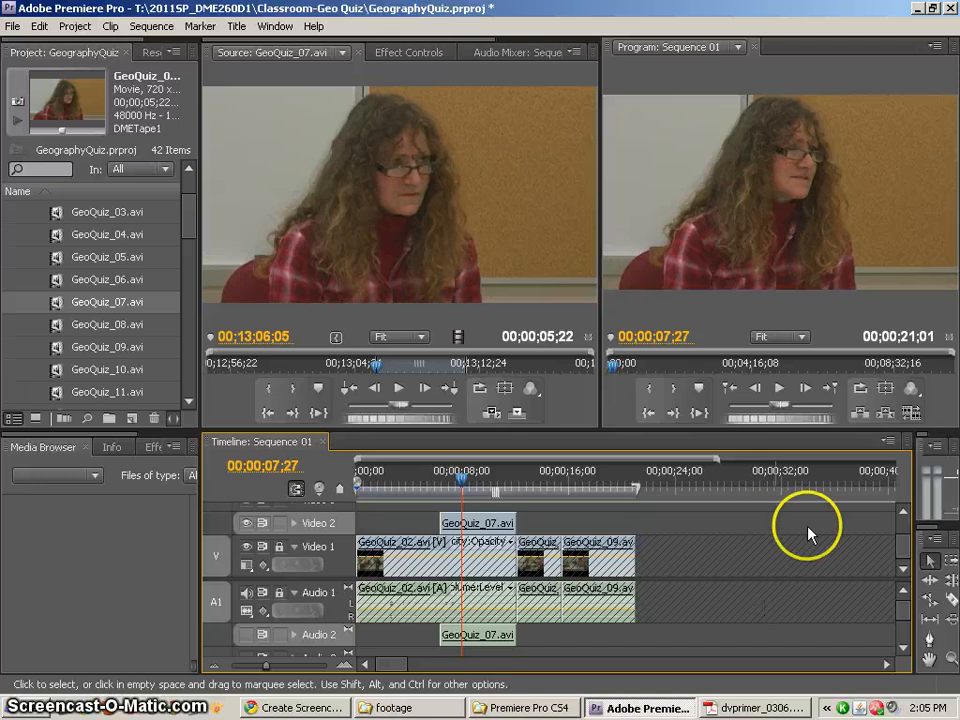
left_click_drag(465, 489, 433, 485)
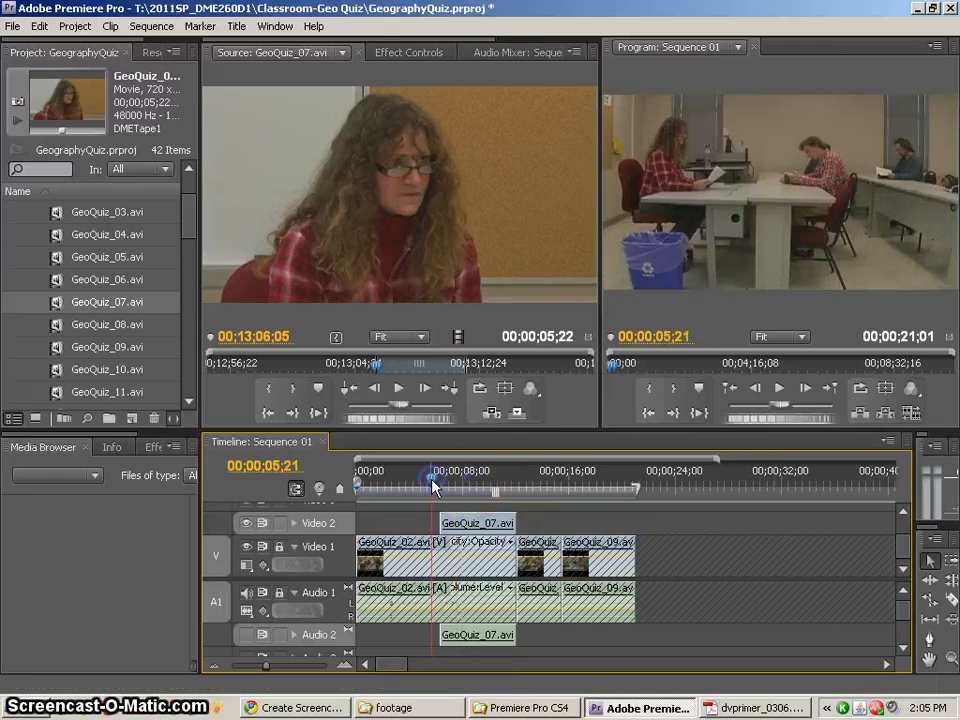
key("space")
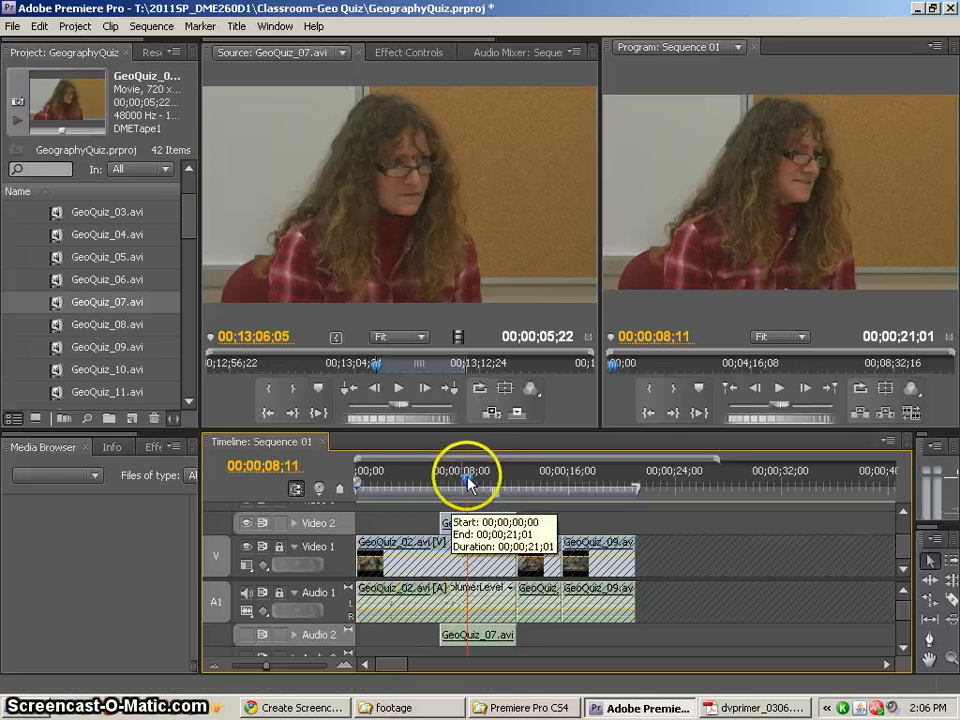
Unlock Audio 1 and split its GeoQuiz_02.avi clip at 00;00;06;10 with the Razor tool
left_click(440, 475)
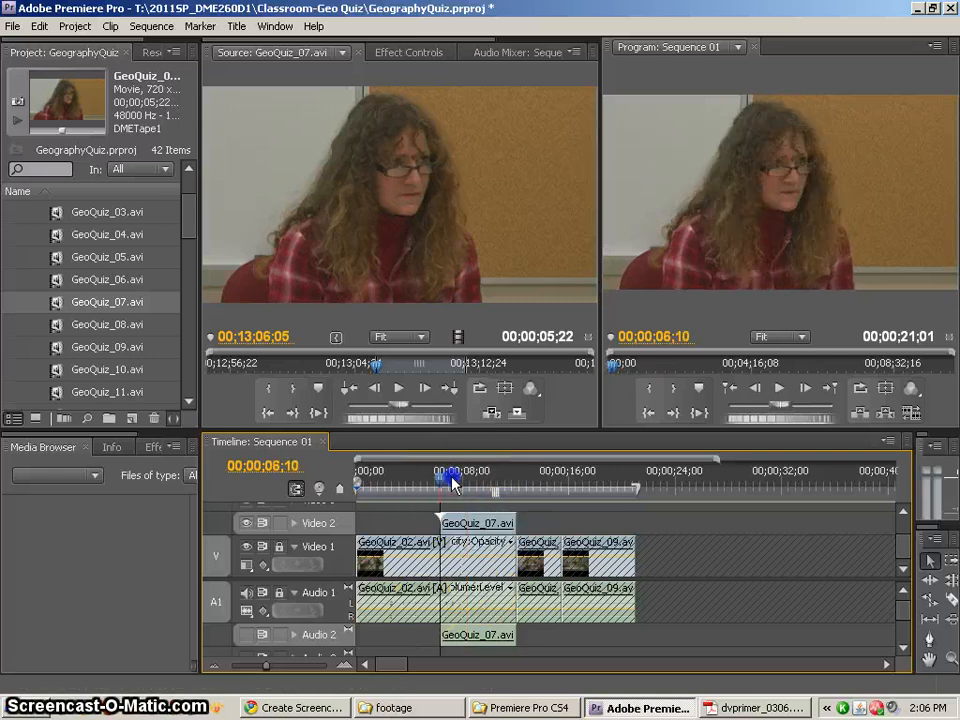
left_click(244, 593)
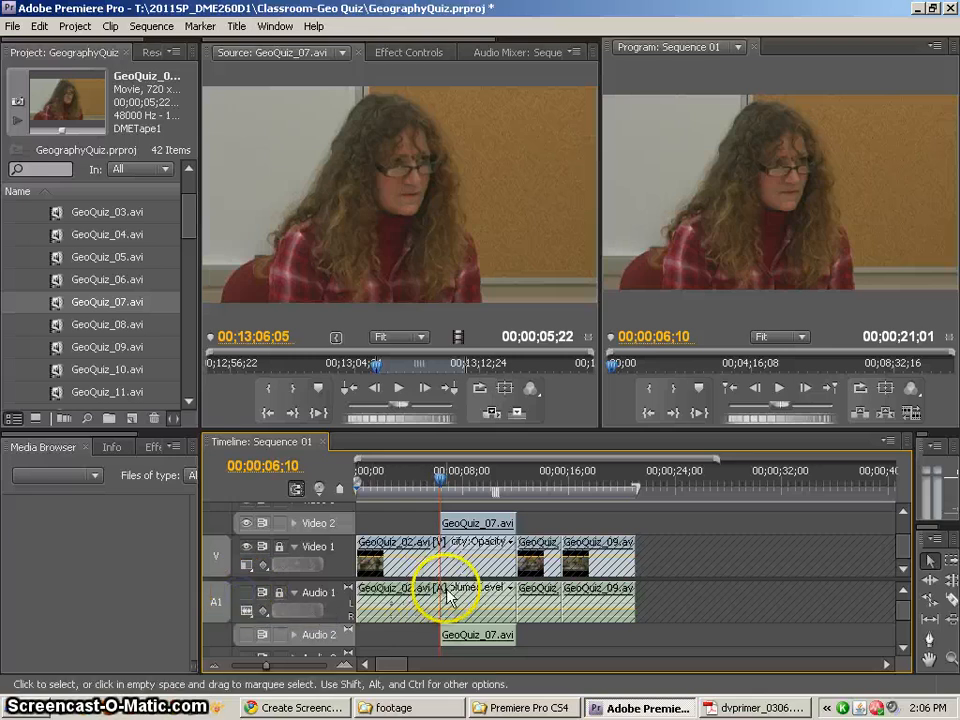
left_click(245, 593)
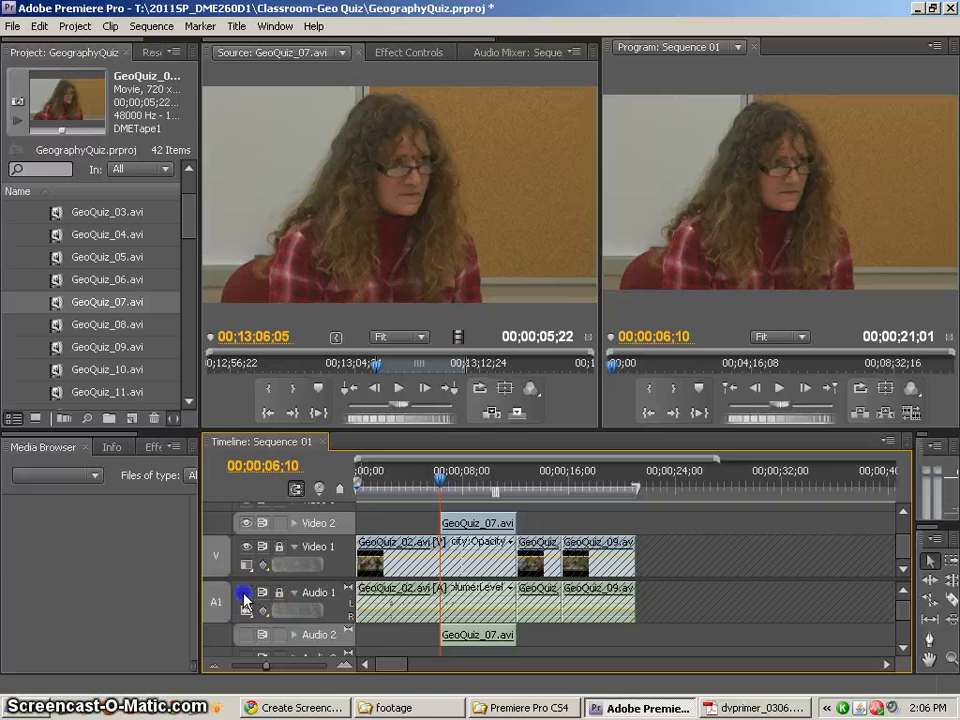
left_click(280, 593)
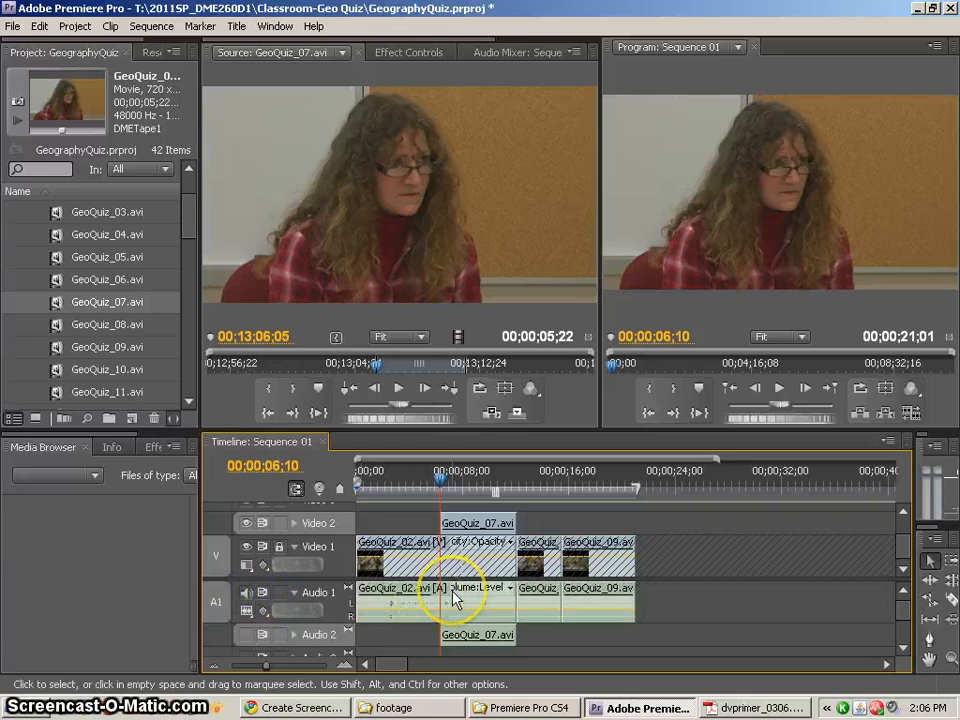
left_click(949, 599)
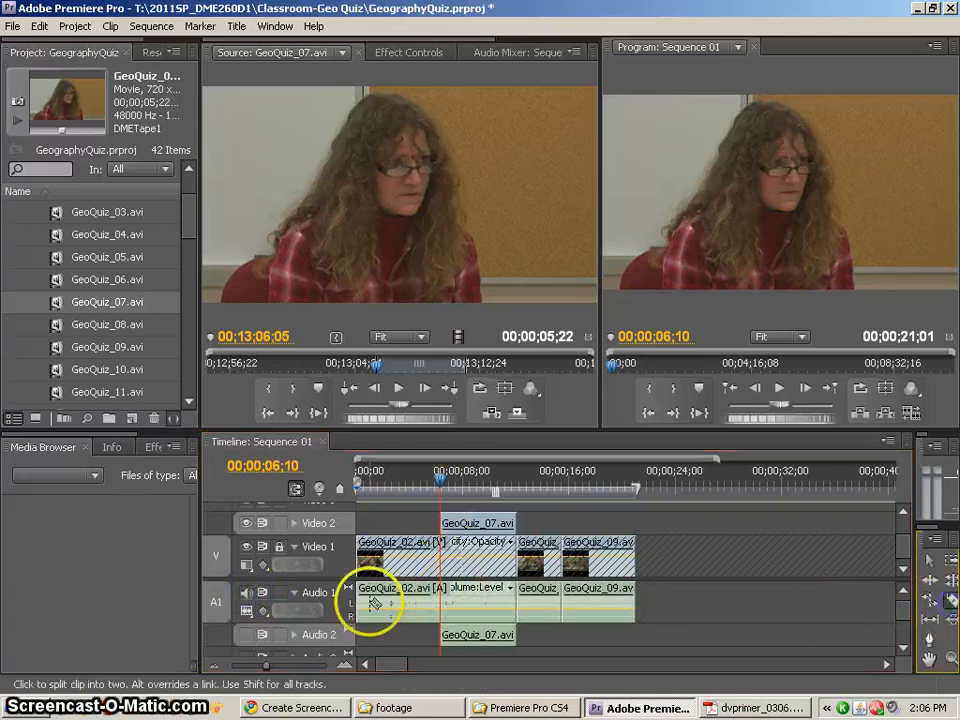
left_click(444, 598)
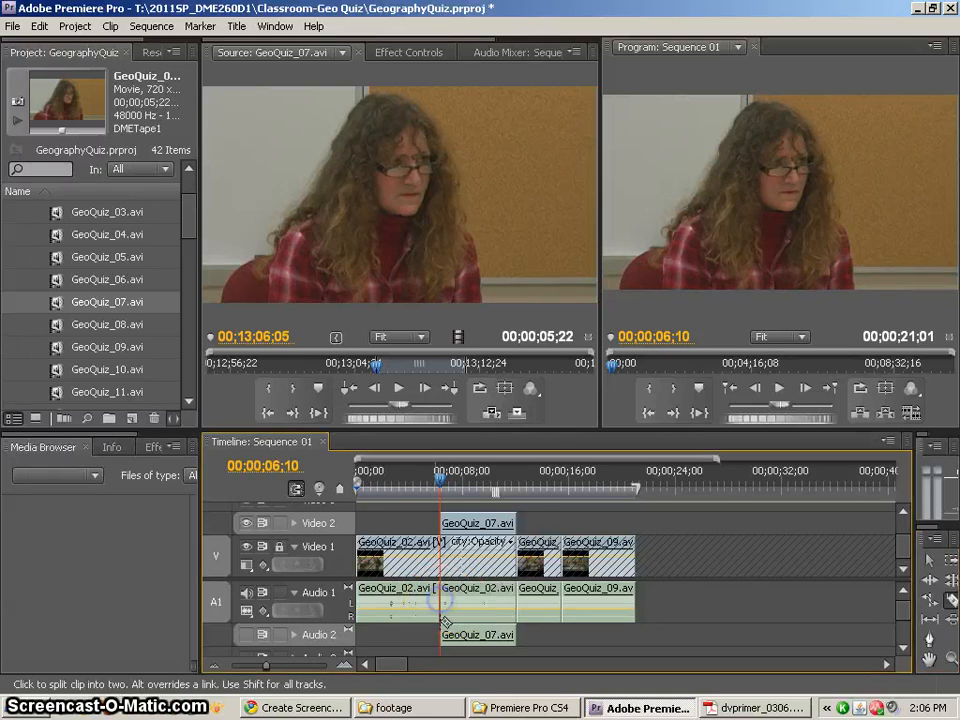
Delete the second GeoQuiz_02.avi audio segment on Audio 1, beneath the GeoQuiz_07.avi clip, leaving a gap
left_click(928, 561)
left_click(467, 591)
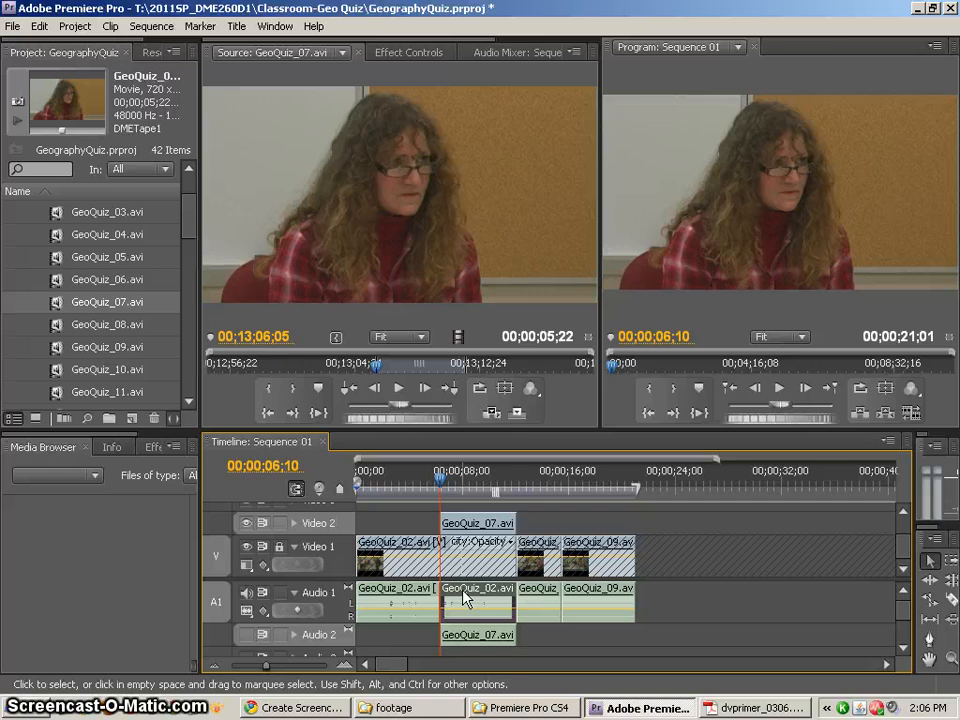
key("Delete")
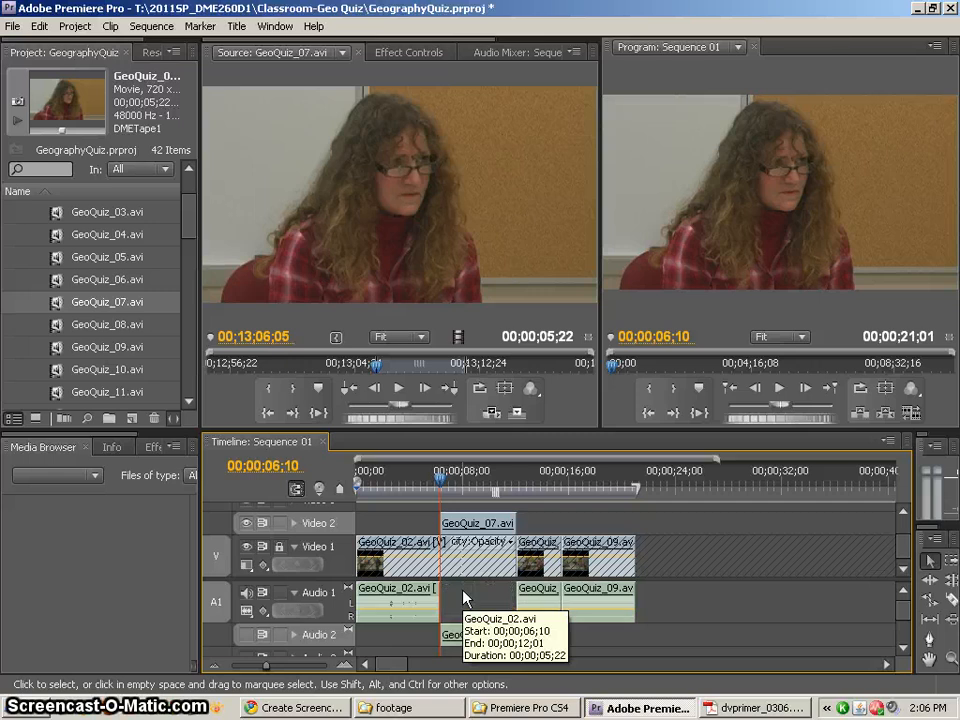
Play the sequence from 00;00;03;20 across the Audio 1 gap
left_click(413, 480)
left_click_drag(413, 483, 405, 482)
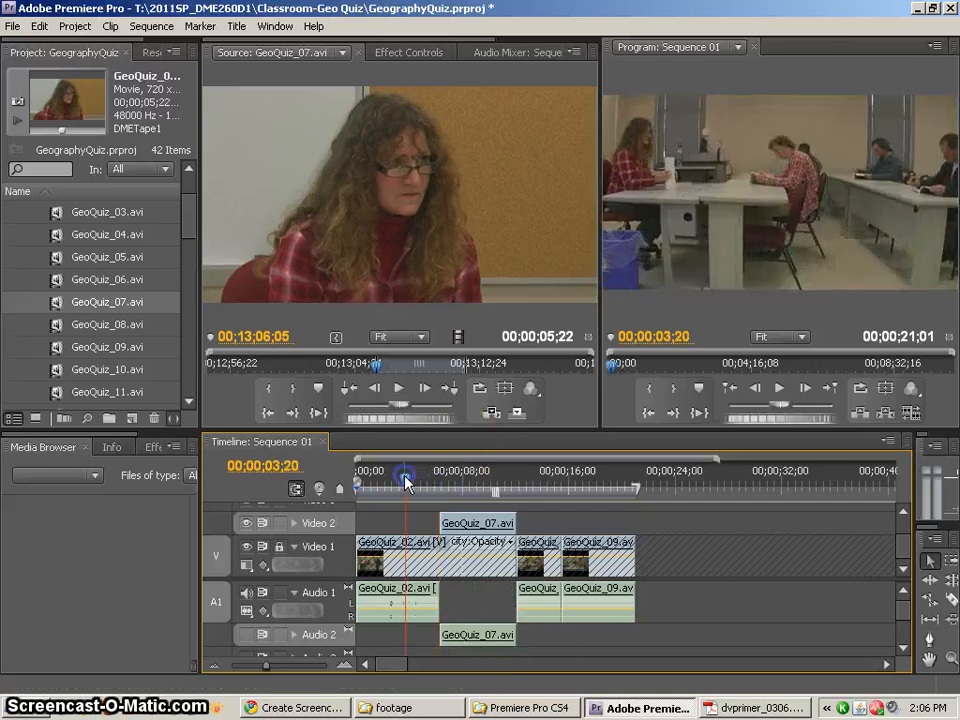
key("space")
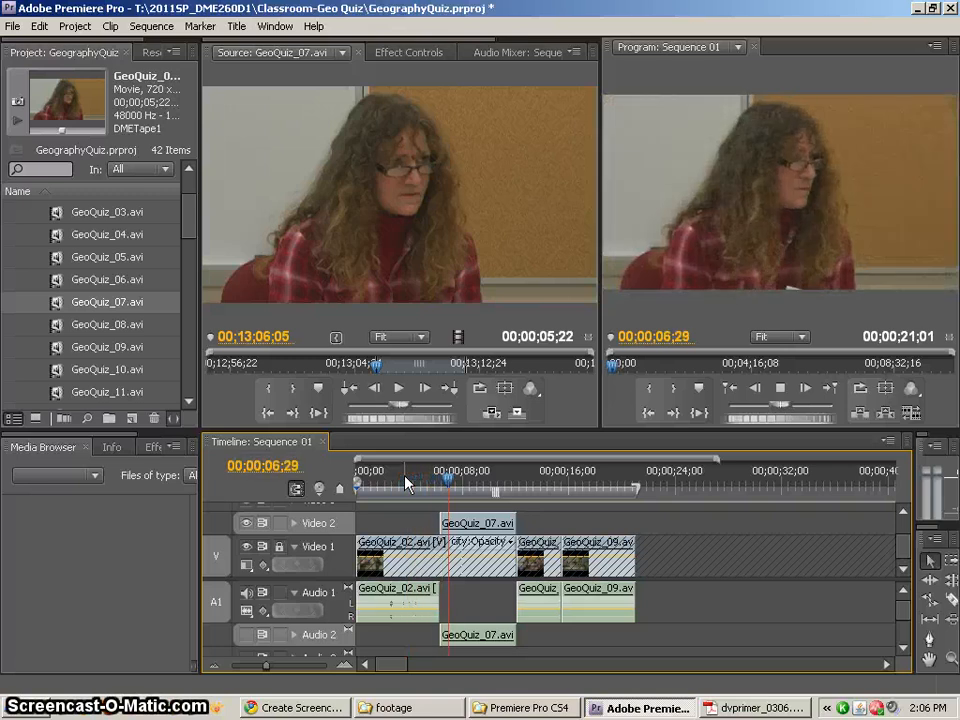
key("space")
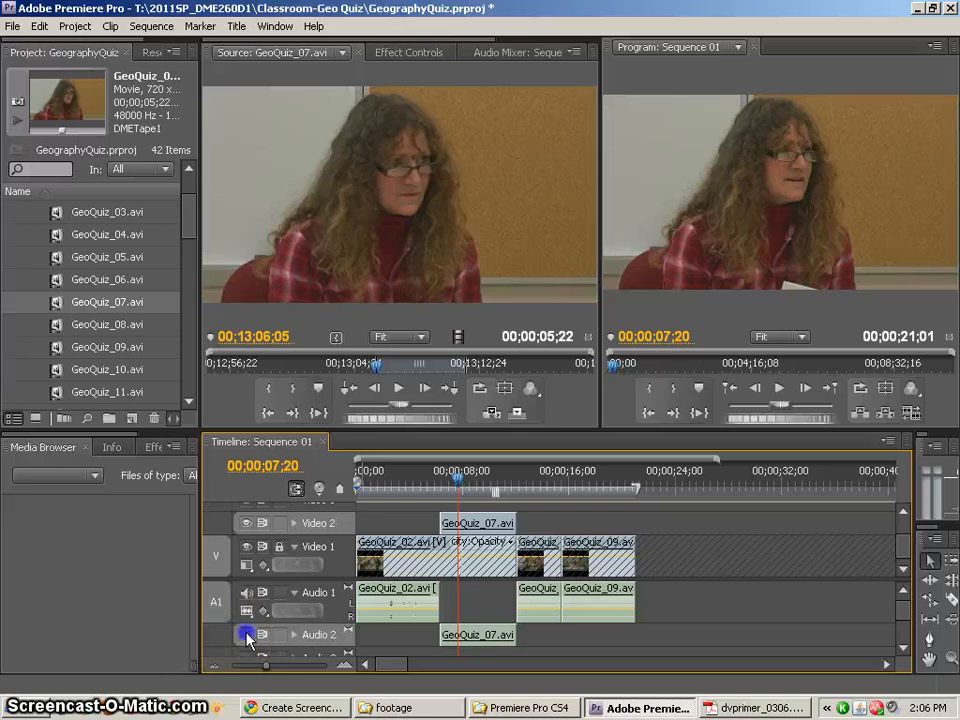
Turn the Audio 2 output back on and play the edit from 00;00;05;13
left_click(433, 483)
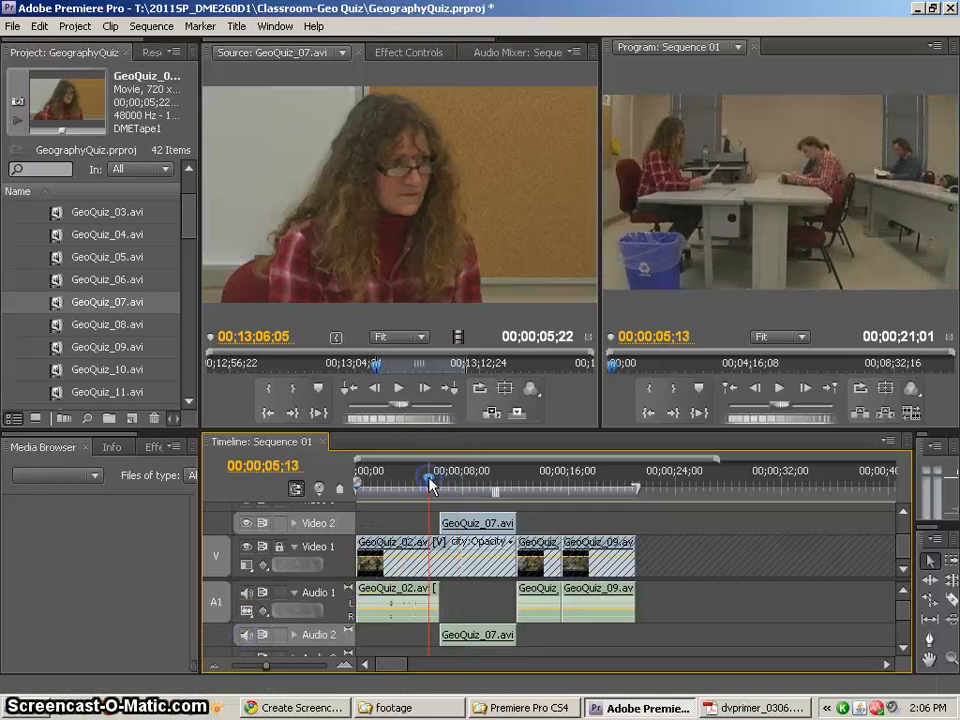
key("space")
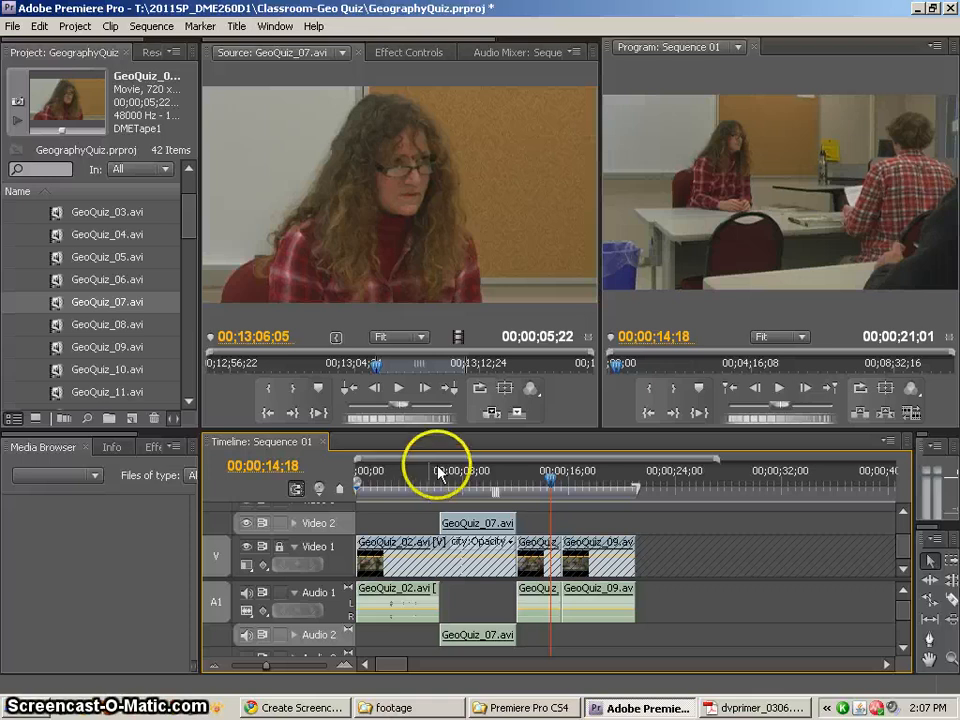
Turn off the Video 2 output, scrub through the overlapping section, and turn the output back on
left_click(246, 524)
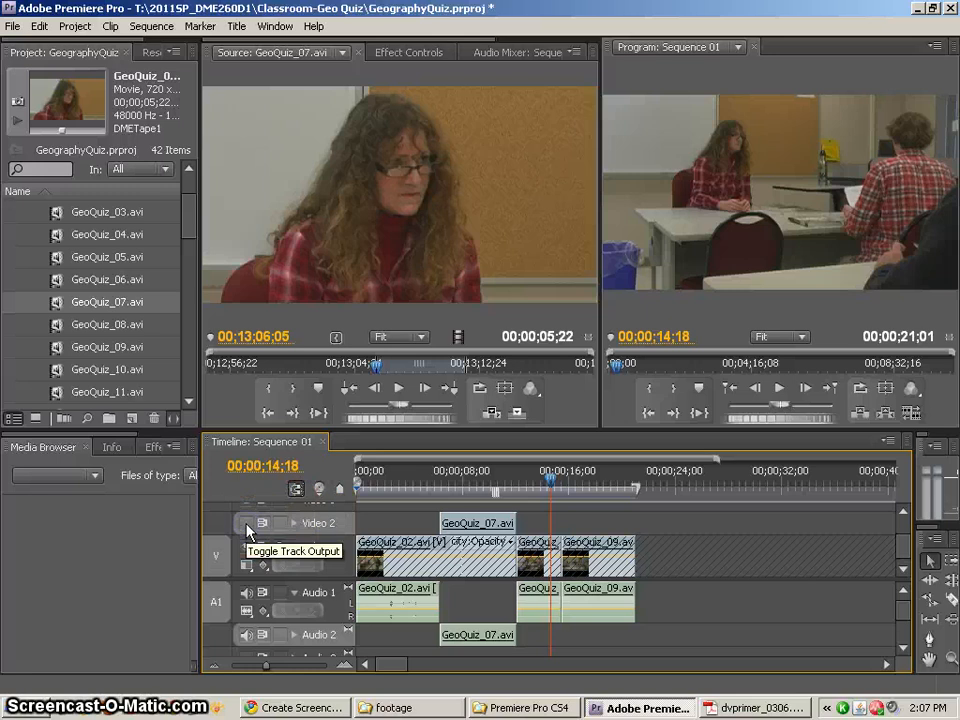
left_click_drag(403, 474, 474, 480)
left_click(246, 523)
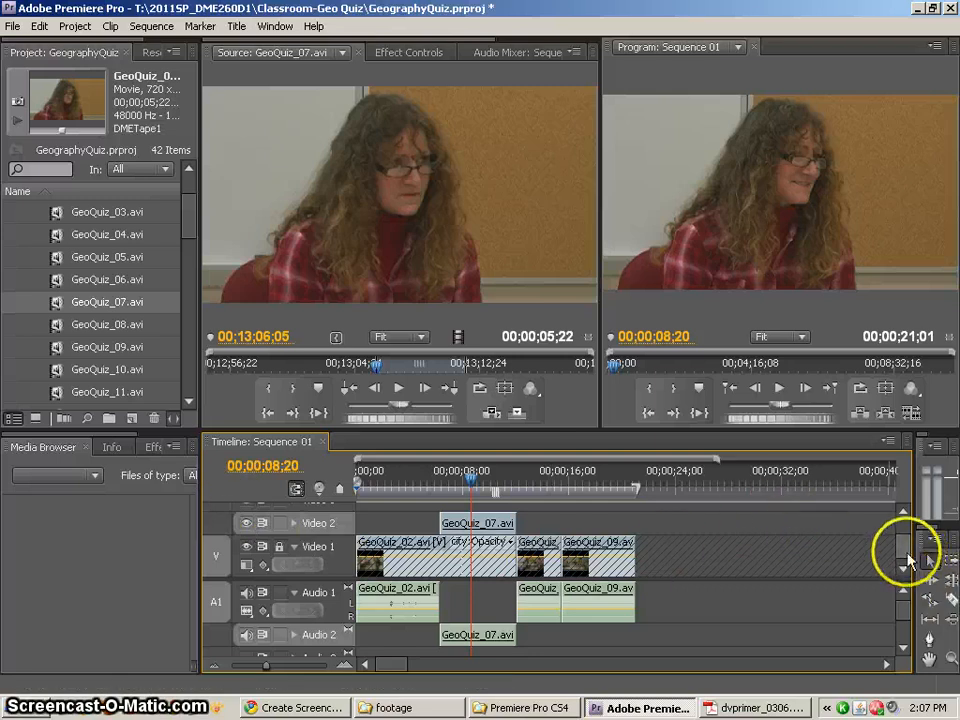
Narrow the timeline area slightly to give the audio meters and tools more room, and scrub back to 00;00;06;23
left_click_drag(908, 553, 903, 550)
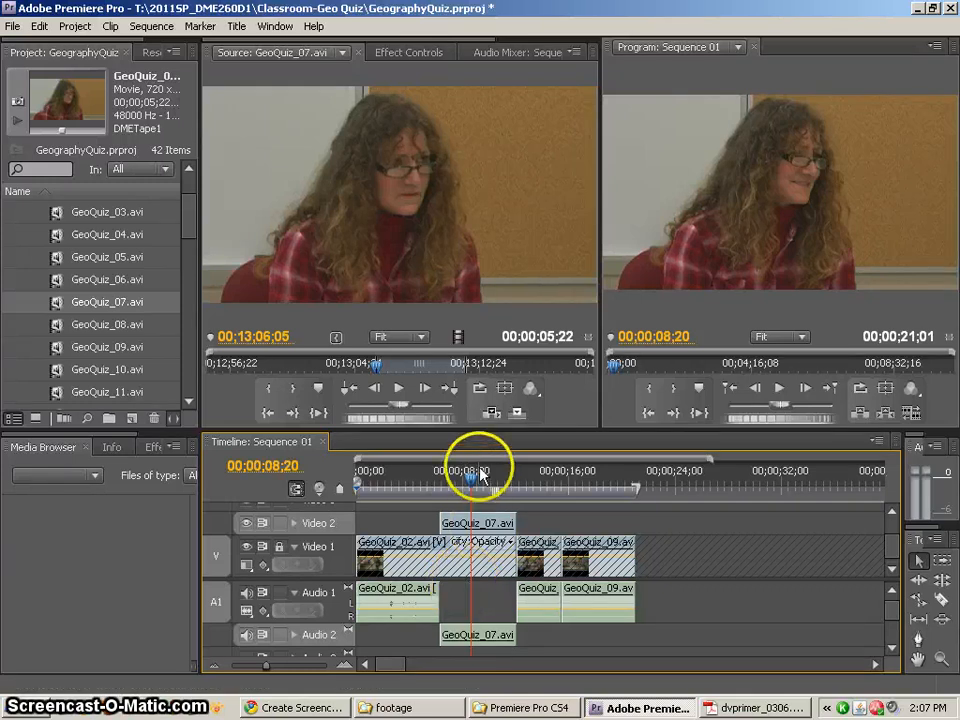
left_click_drag(482, 476, 453, 477)
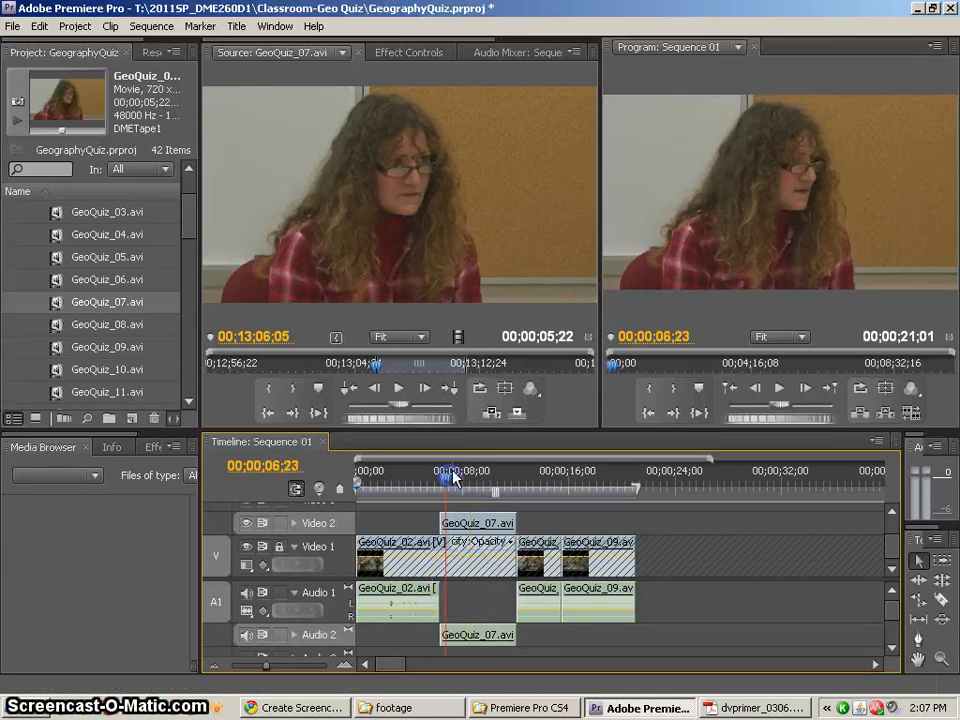